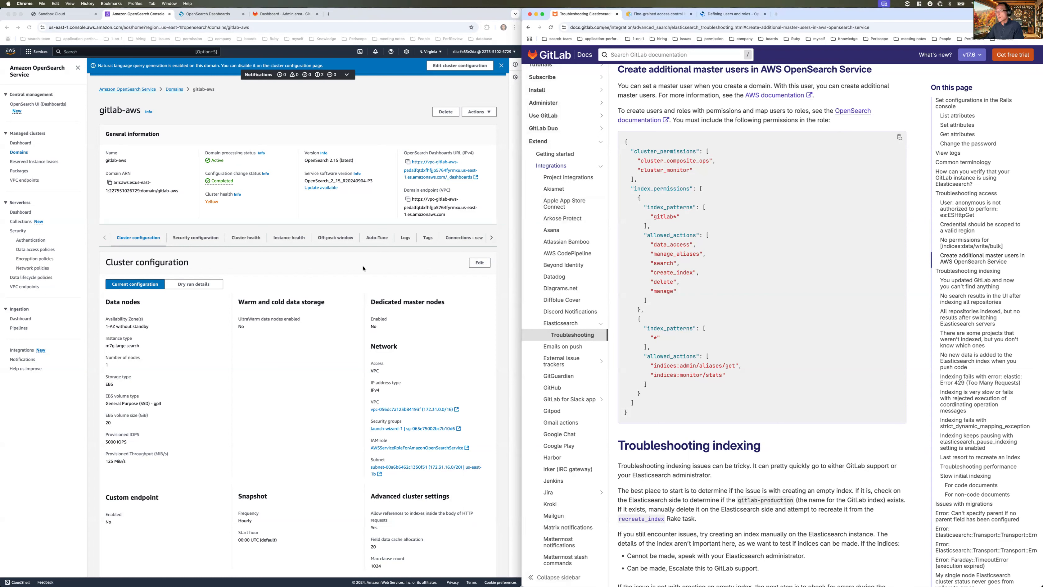
- Open the gitlab-aws domain's Security configuration tab and switch it into edit mode
left_click(199, 239)
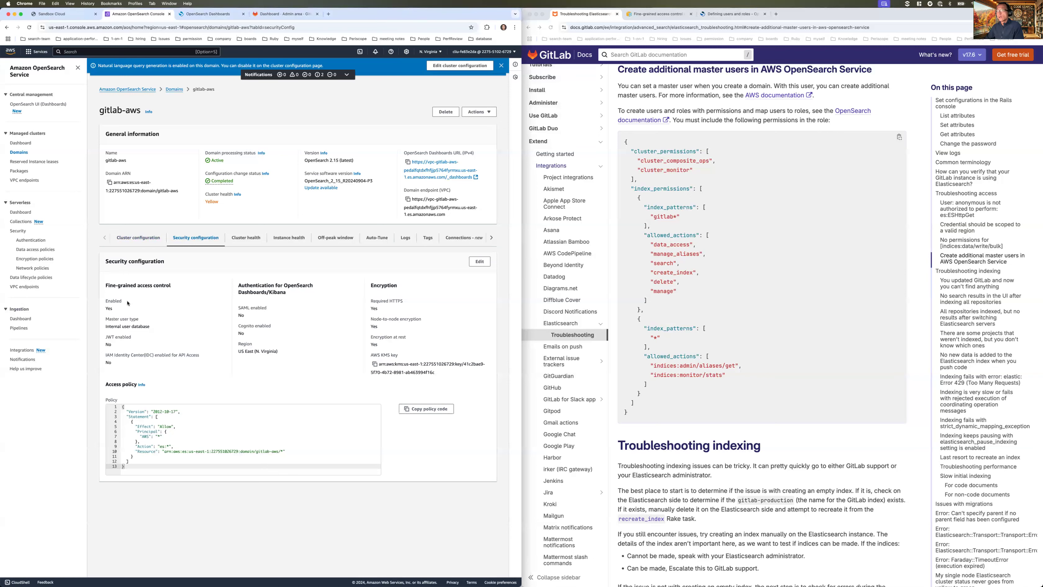
left_click(479, 262)
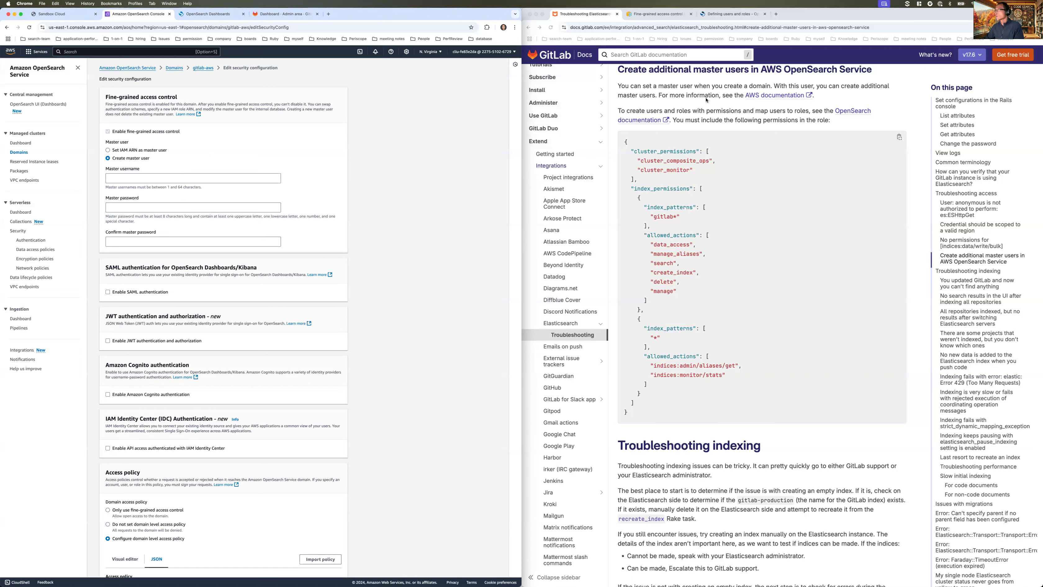
left_click(656, 15)
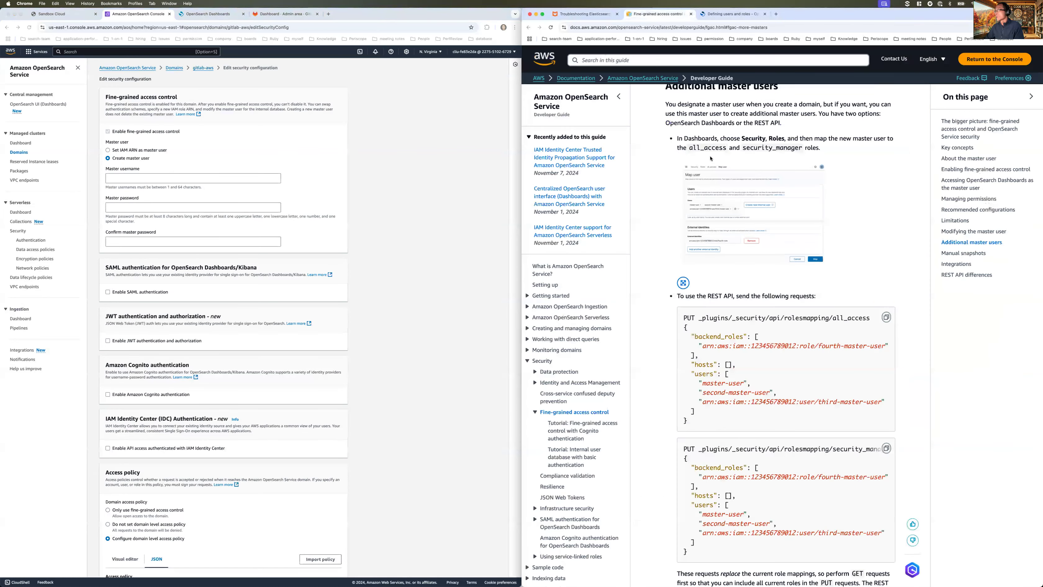
scroll(711, 160, "up", 1)
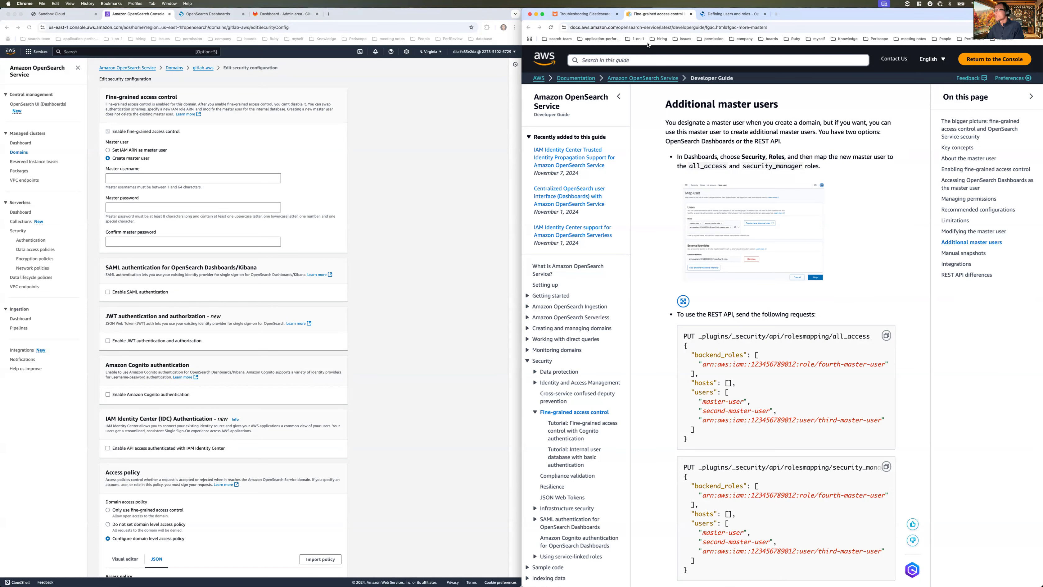
left_click(576, 14)
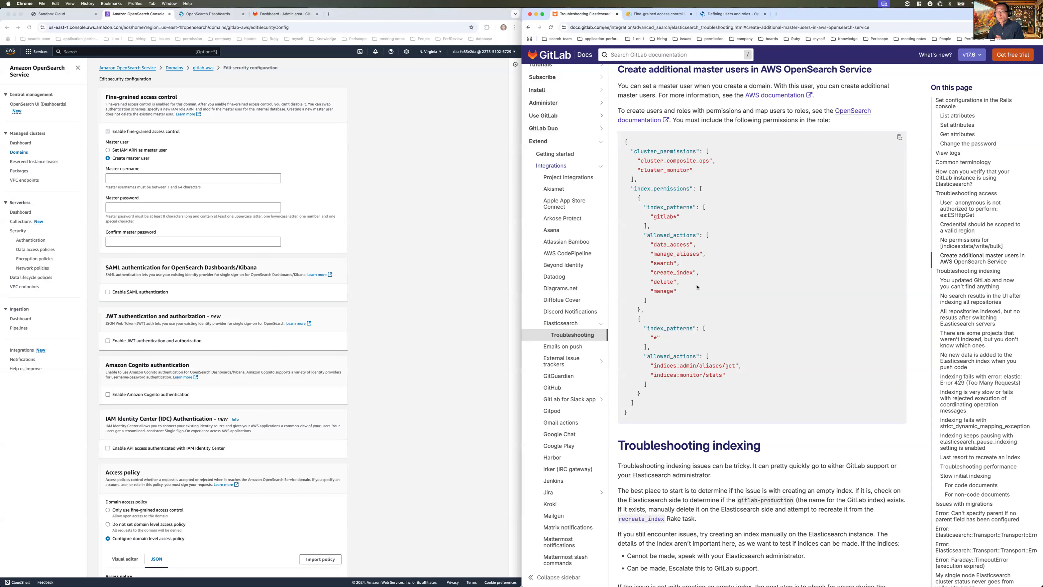
left_click(418, 382)
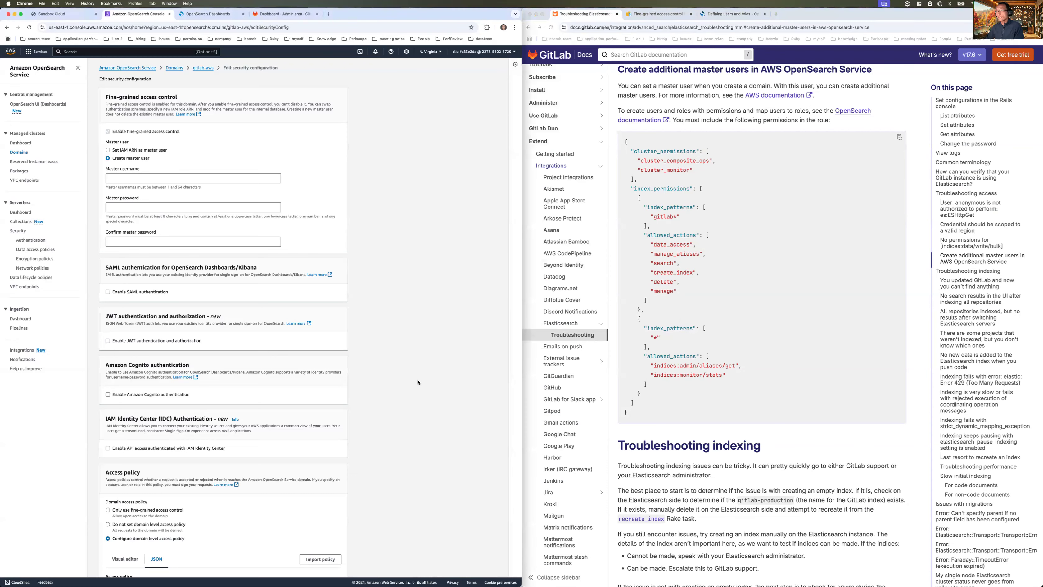
scroll(417, 382, "down", 10)
scroll(418, 382, "up", 10)
- Cancel the security configuration edits and go back to the gitlab-aws domain overview
scroll(414, 403, "down", 10)
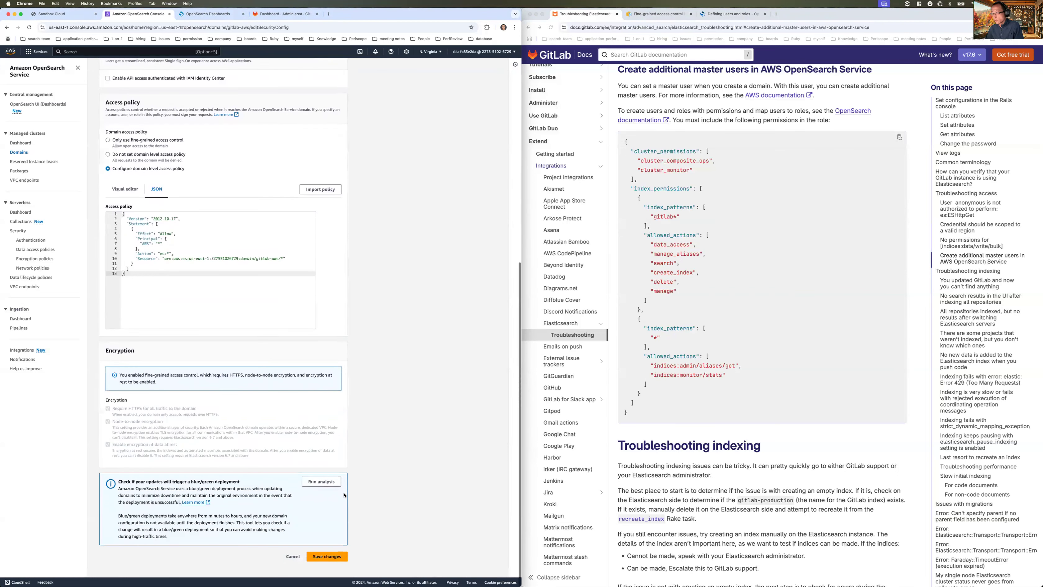
left_click(290, 565)
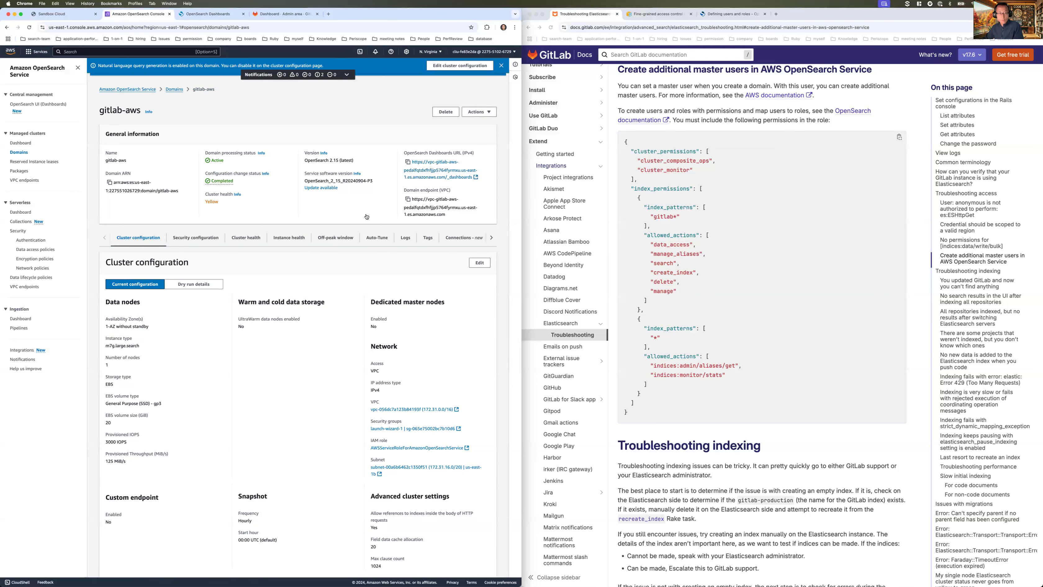
key("super+Tab")
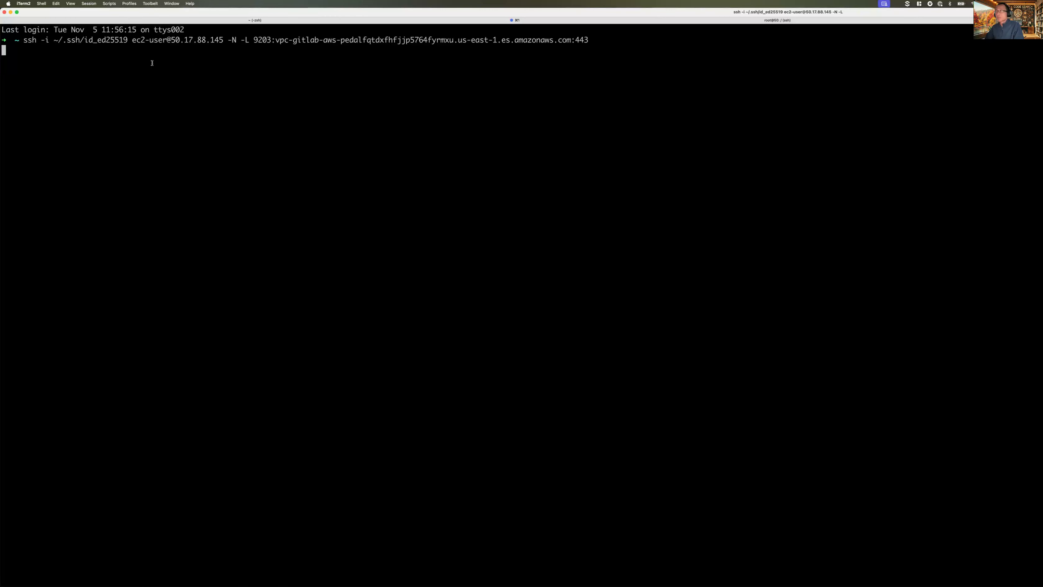
- Confirm the ssh tunnel forwards local port 9203, then load the Dashboards login at localhost:9203/_dashboards
left_click_drag(272, 39, 255, 40)
left_click_drag(172, 41, 474, 52)
left_click(447, 171)
key("super+Tab")
left_click(210, 15)
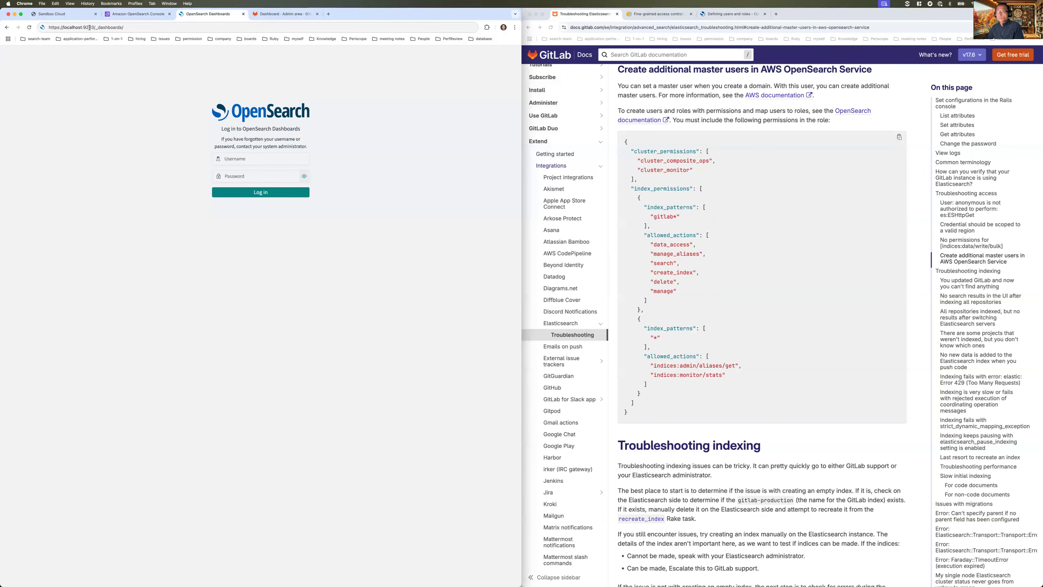
- Log in to OpenSearch Dashboards as internal user aws-test with its password
left_click(158, 28)
left_click(259, 159)
type("aws-test")
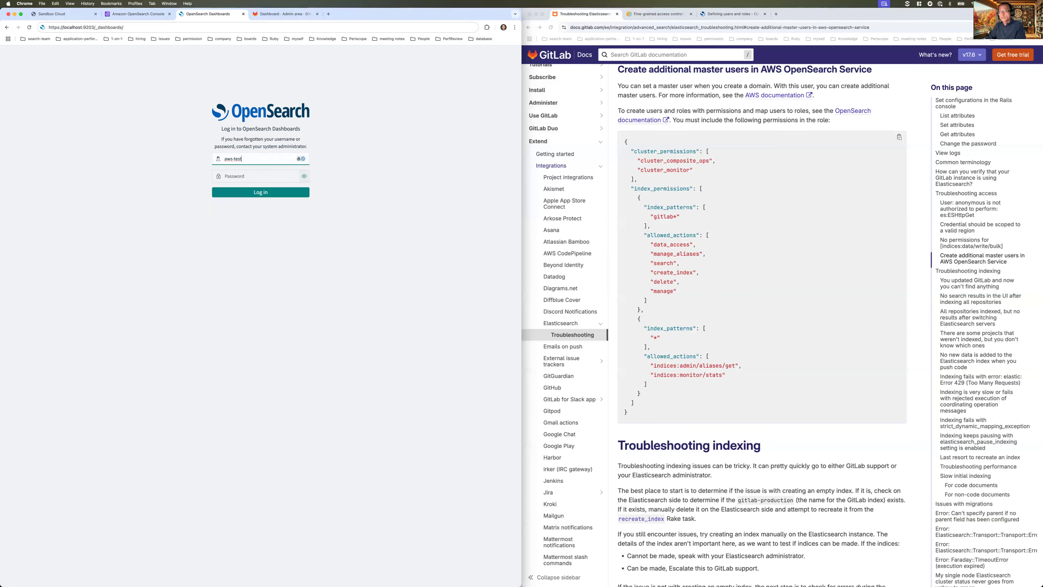
key("Tab")
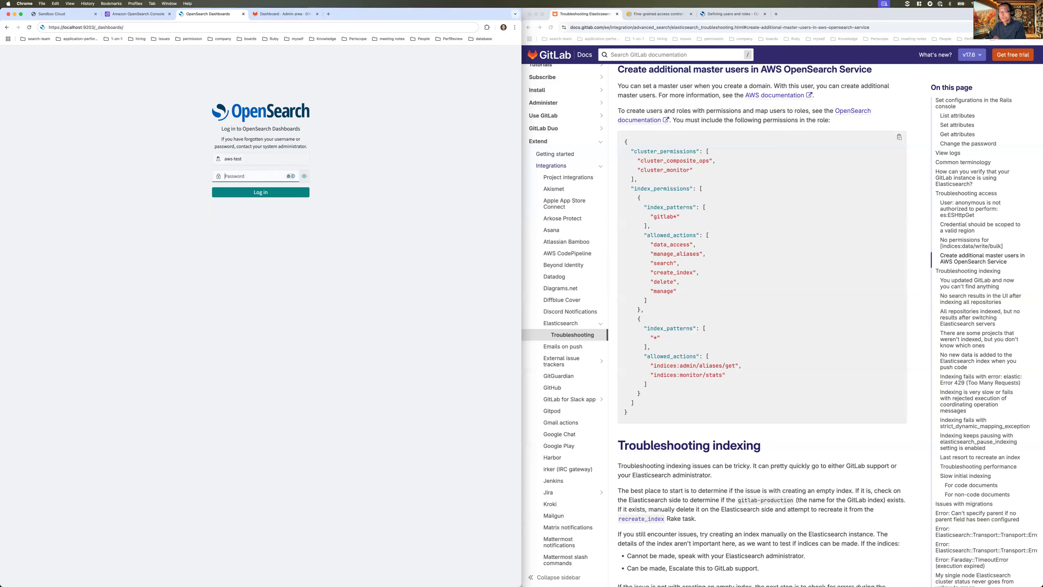
type("••")
key("Return")
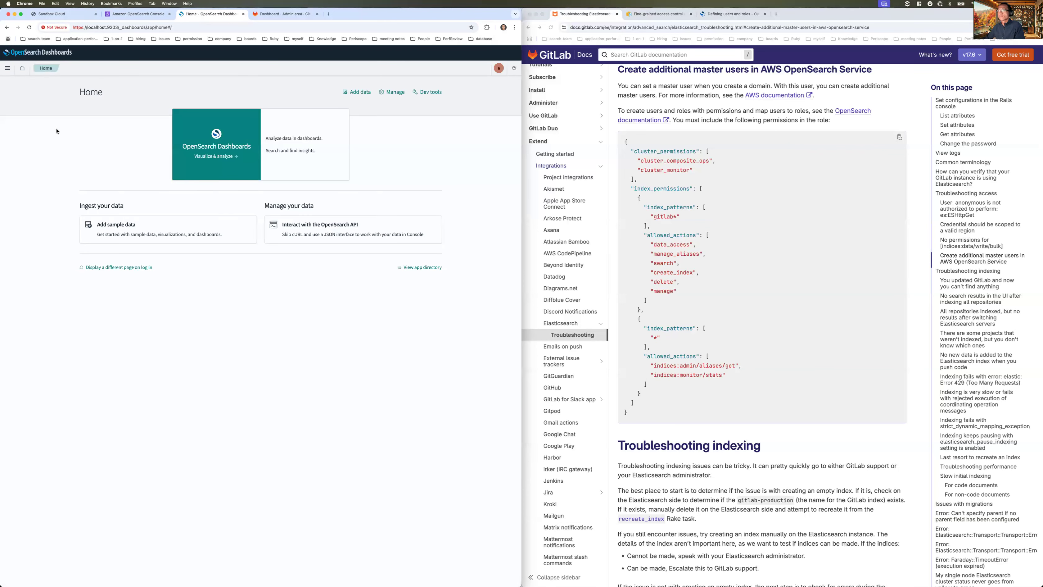
- Review Security > Internal users, confirming aws-test is the only user, then return to Security Get started
left_click(7, 68)
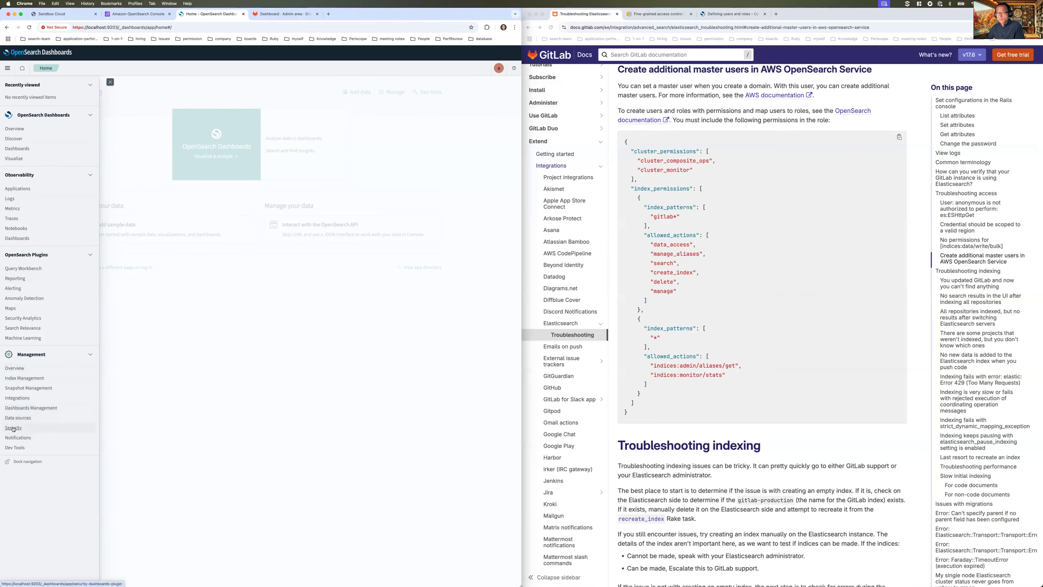
left_click(14, 428)
left_click(19, 117)
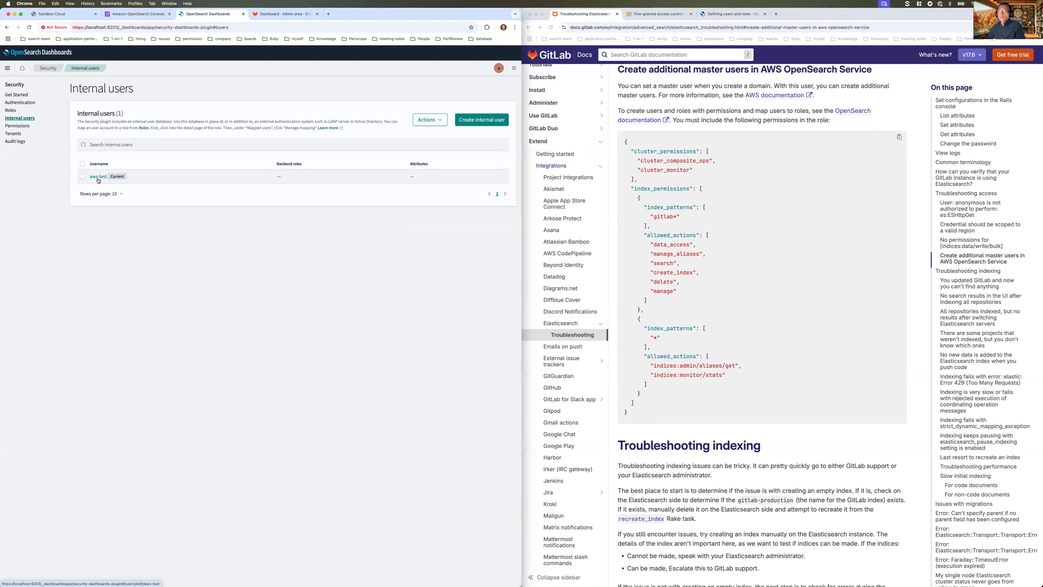
left_click(139, 16)
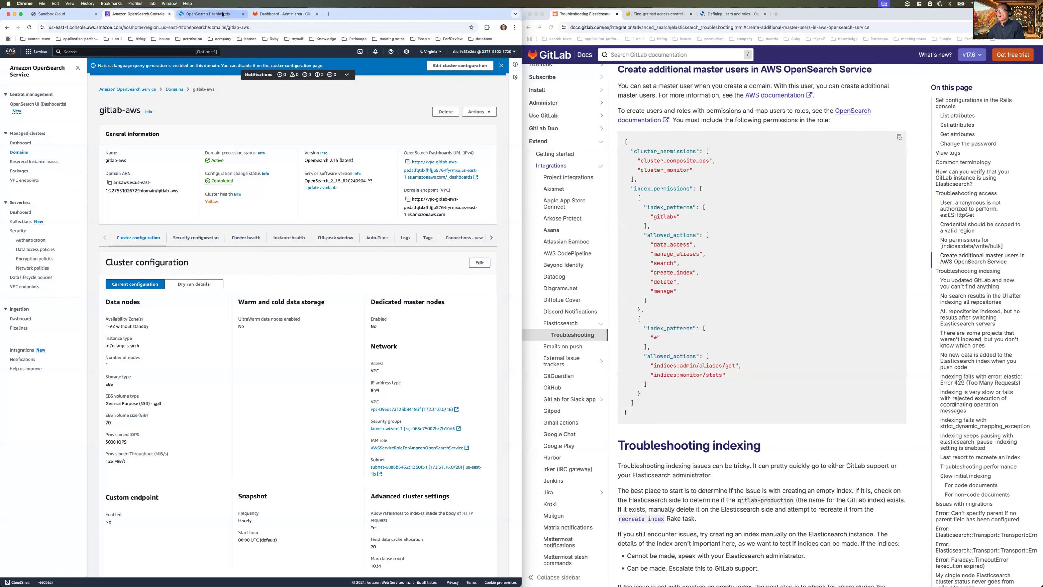
left_click(646, 14)
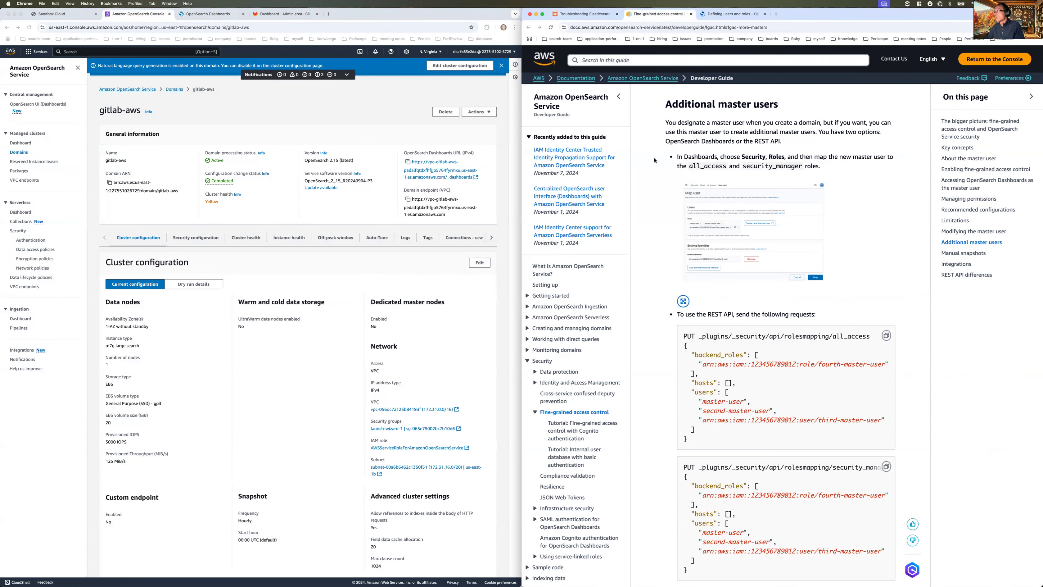
left_click(208, 14)
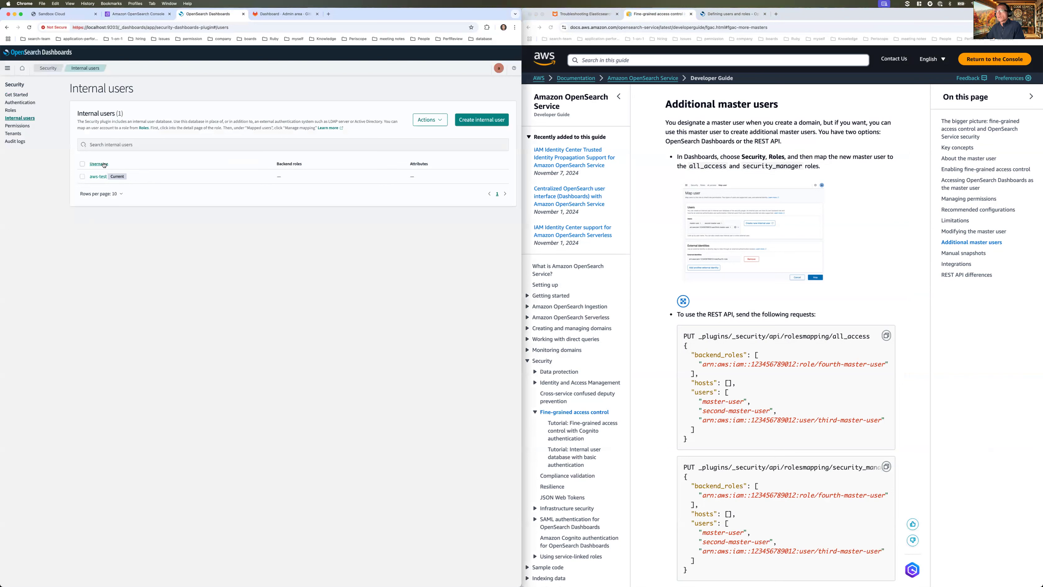
left_click(98, 176)
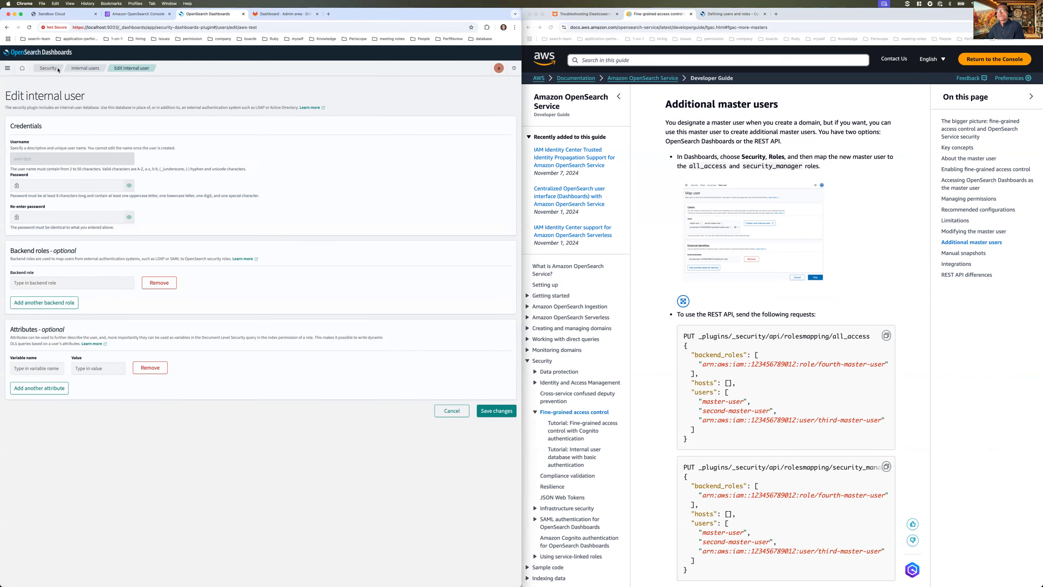
left_click(48, 68)
- Search the Roles list for all_access, then security_manager, to see their mapped users
left_click(15, 112)
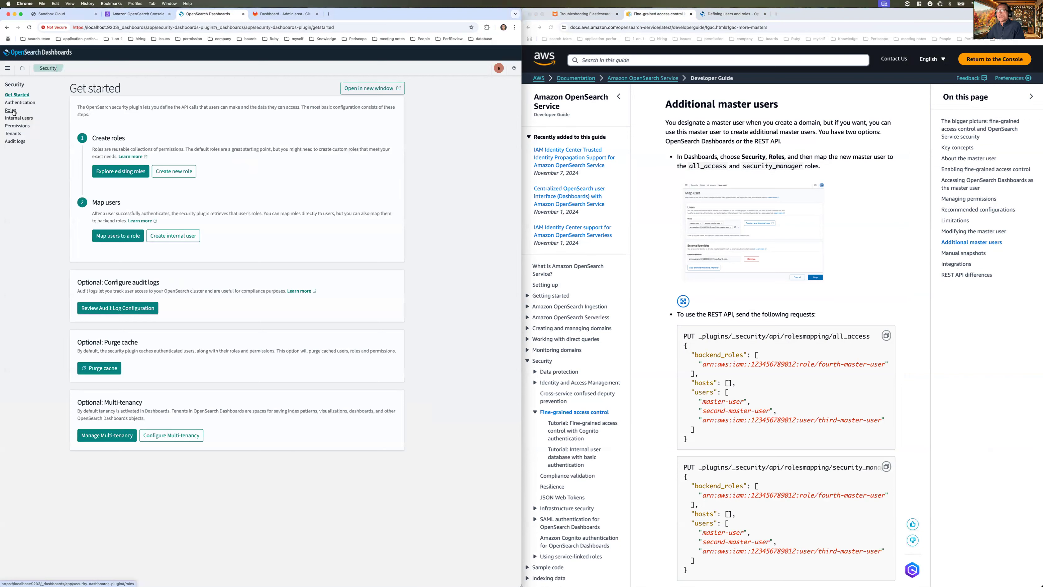
type("all_access")
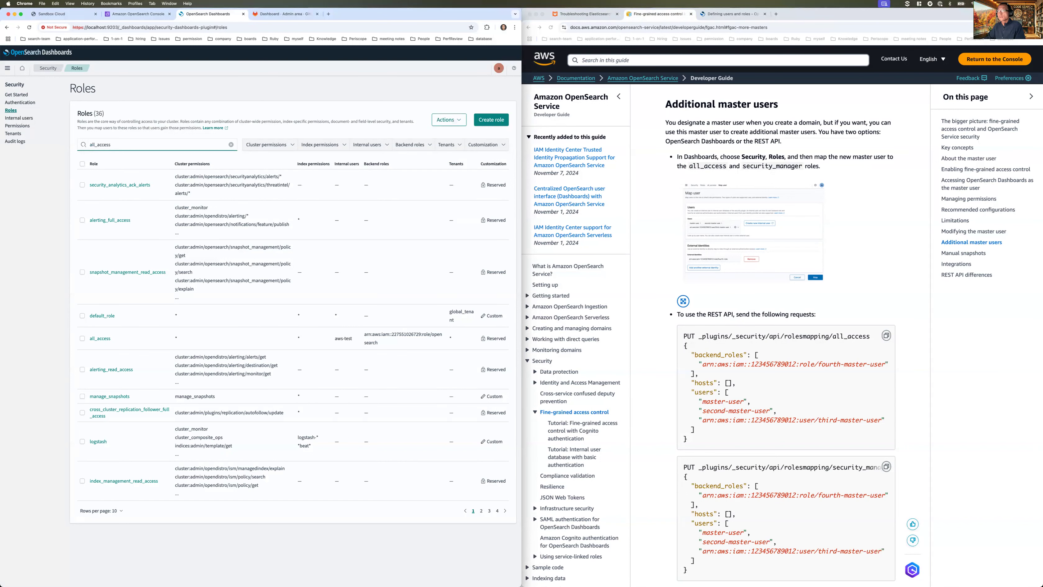
key("Return")
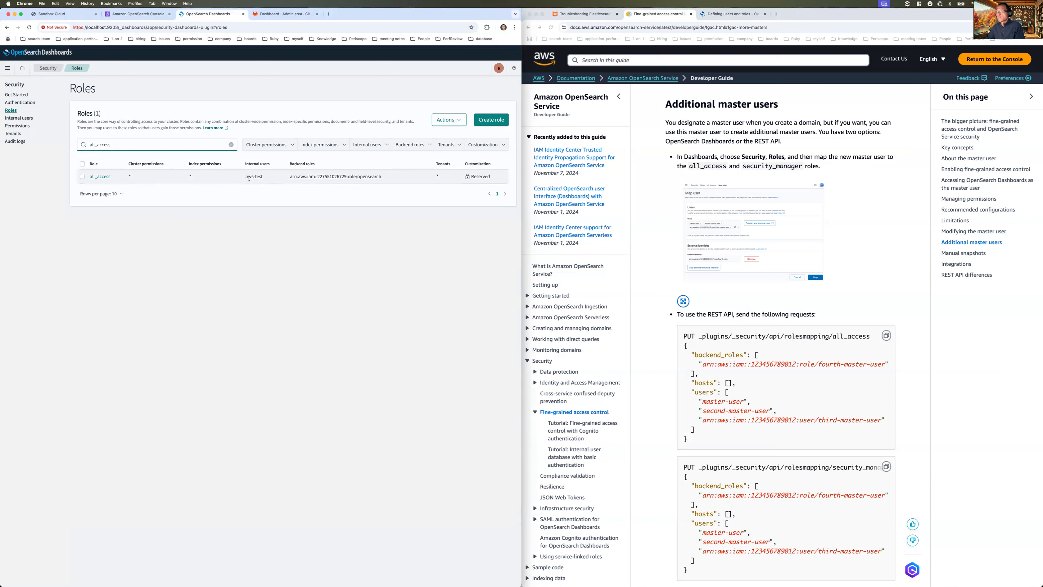
triple_click(163, 144)
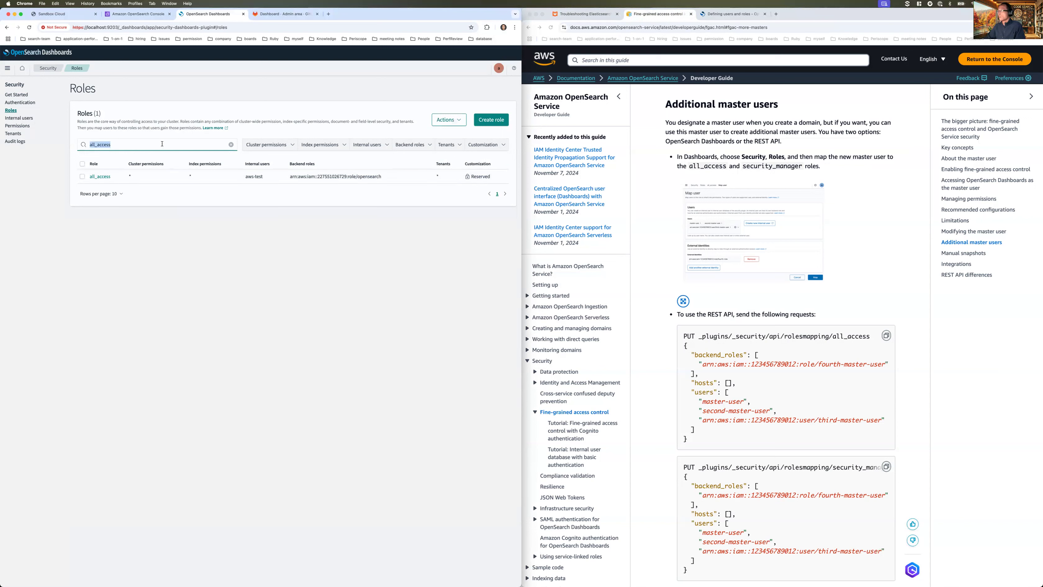
type("security_manager")
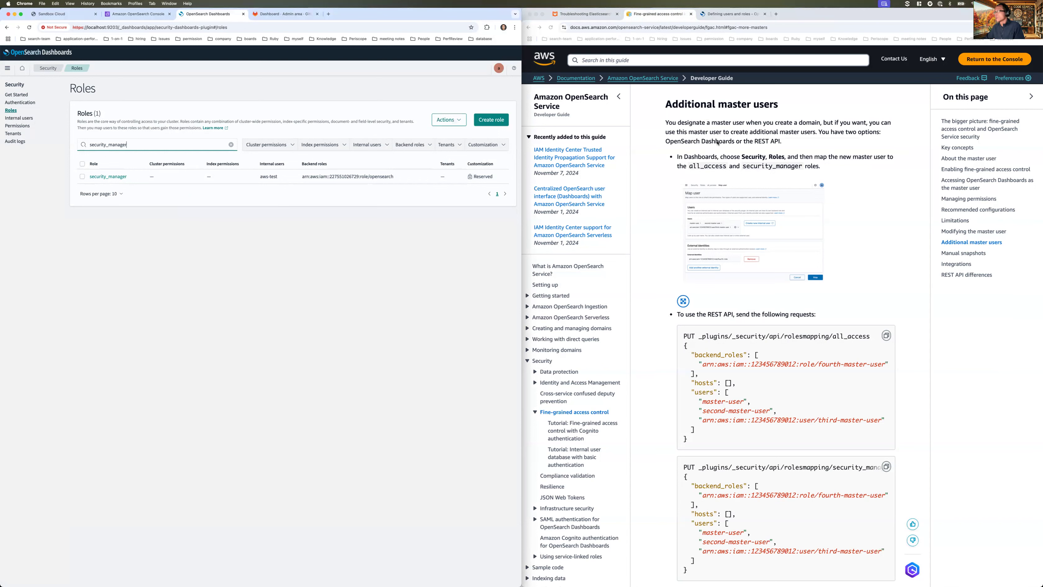
- Check GitLab's required role permissions docs and begin creating a new role
left_click(193, 294)
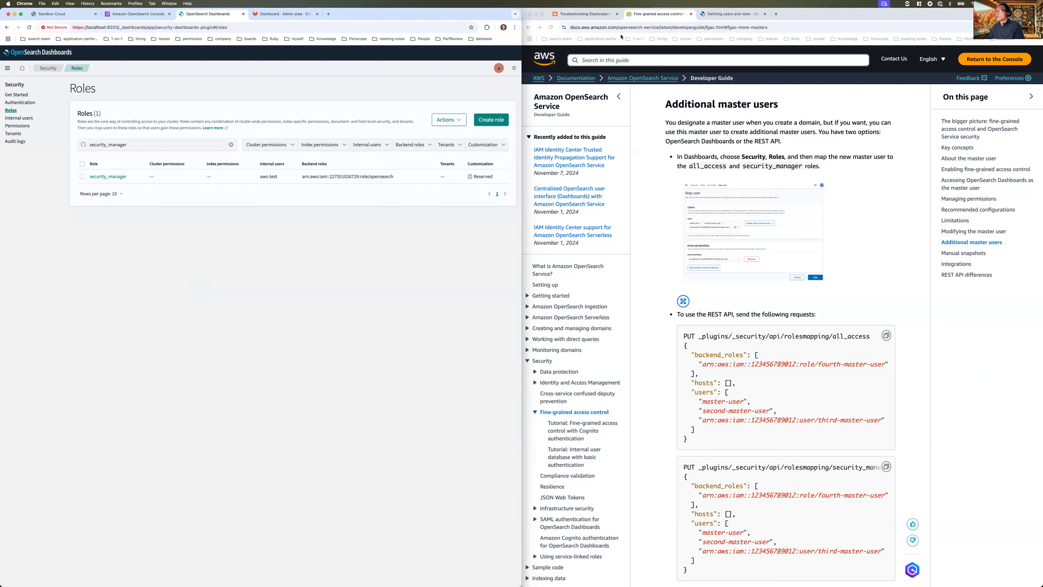
left_click(585, 16)
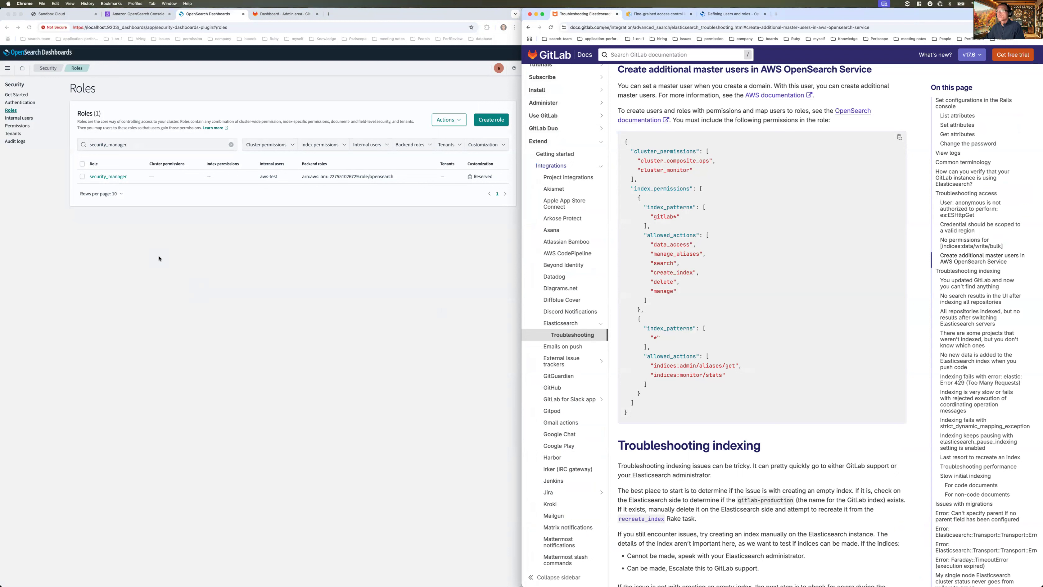
left_click(97, 205)
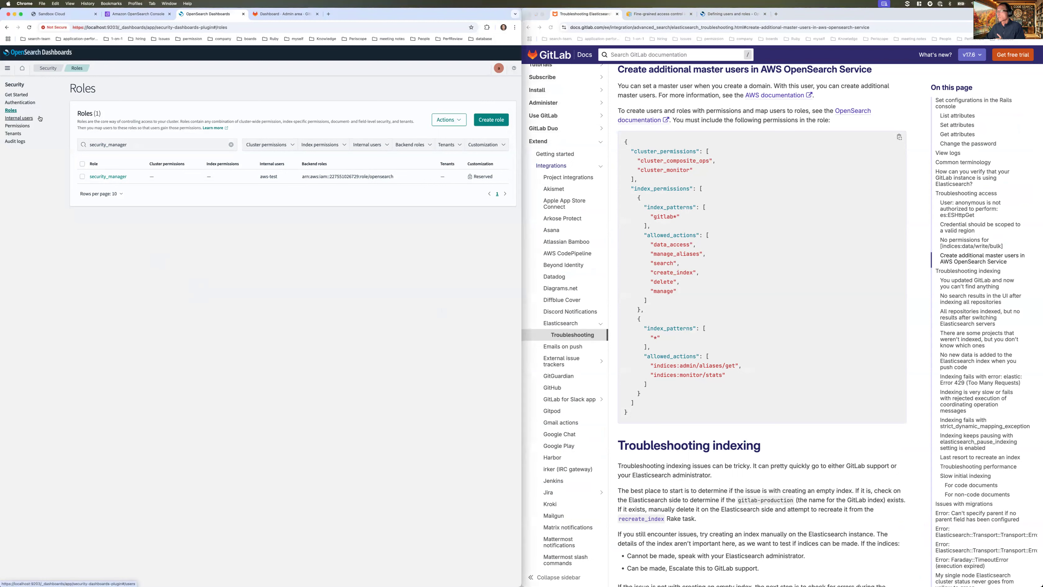
left_click(494, 124)
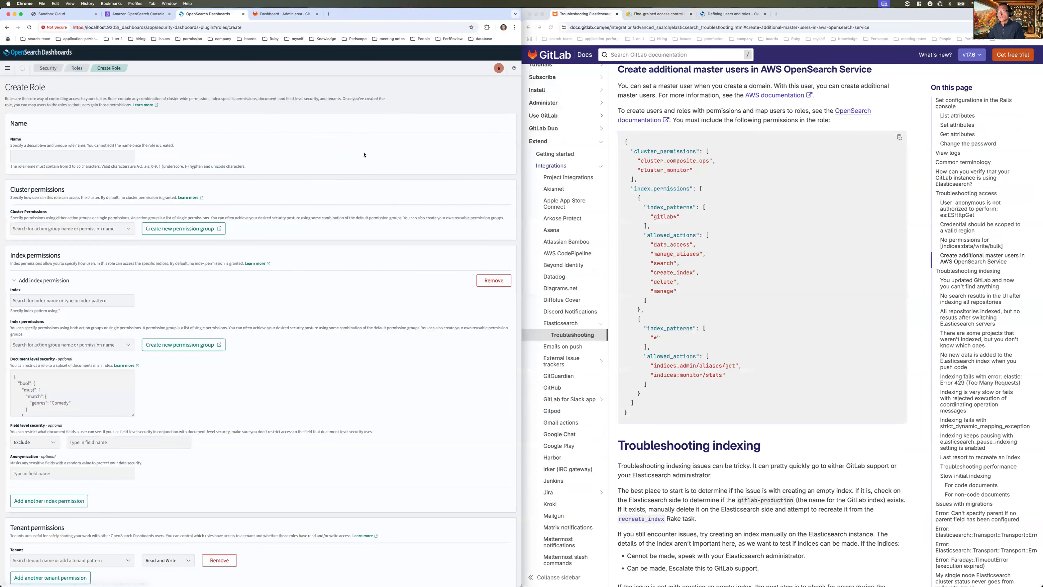
- Name the role opensearch-for-gitlab and add cluster_composite_ops and cluster_monitor cluster permissions
left_click(90, 159)
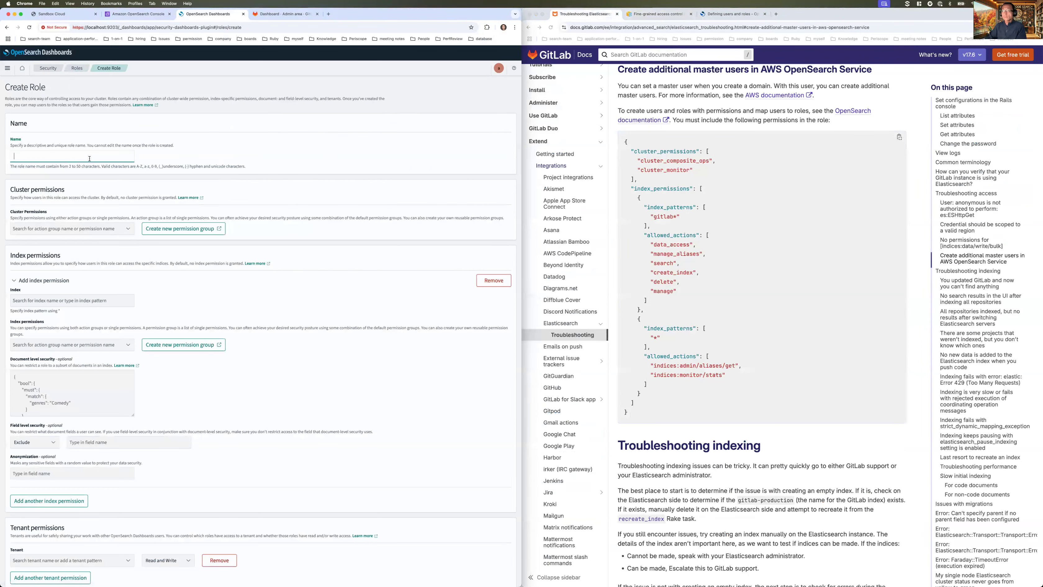
type("opensearch-for-gitlab")
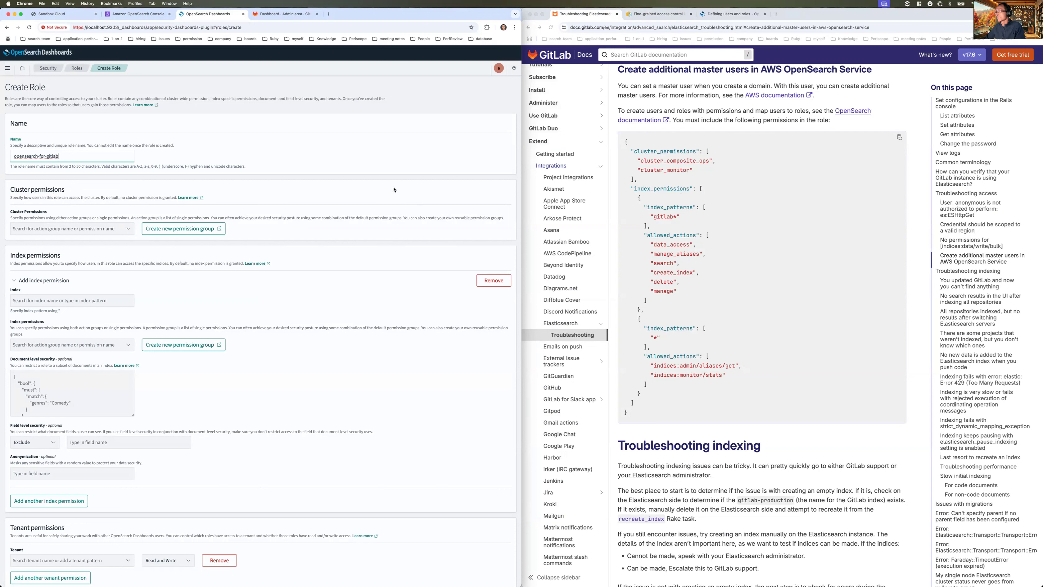
left_click(88, 229)
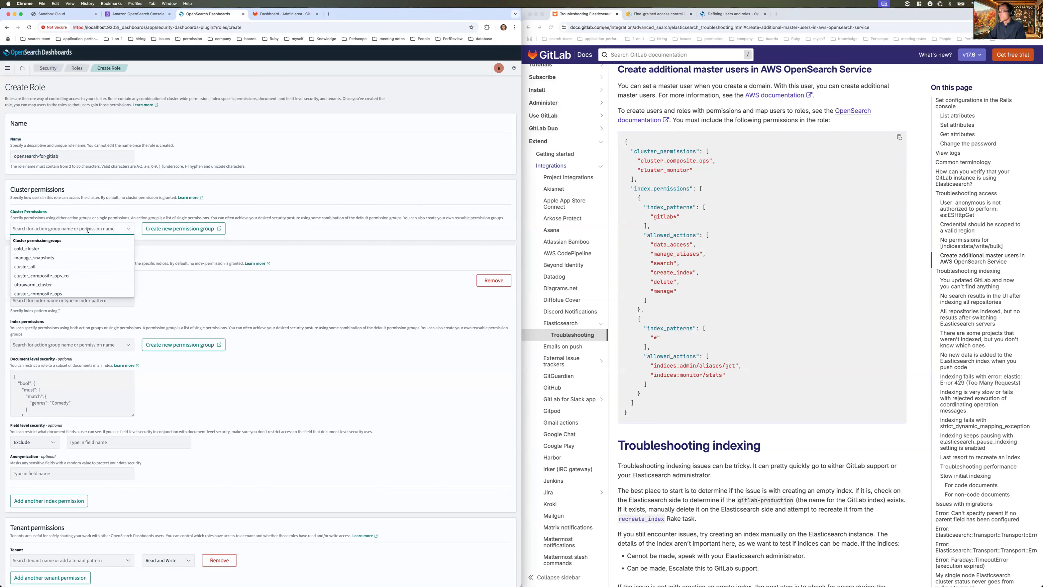
type("cluster_compos")
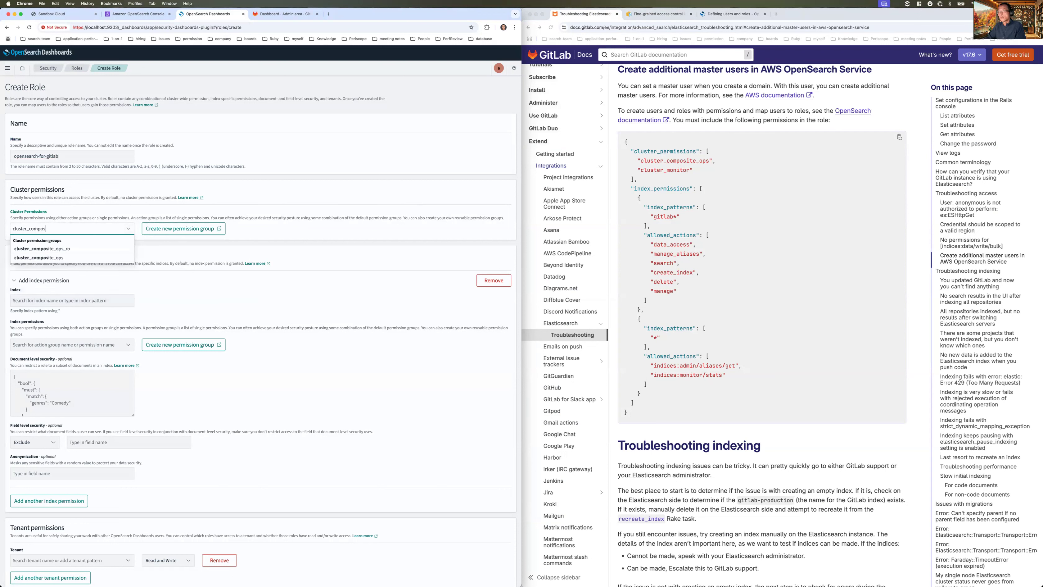
key("Down")
key("Down")
key("Return")
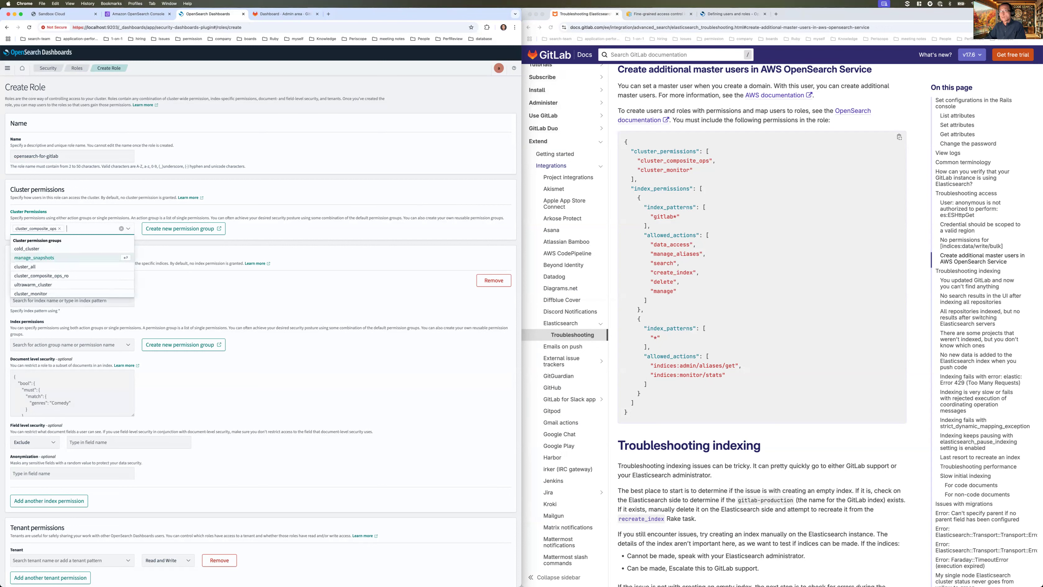
type("cluster_mo")
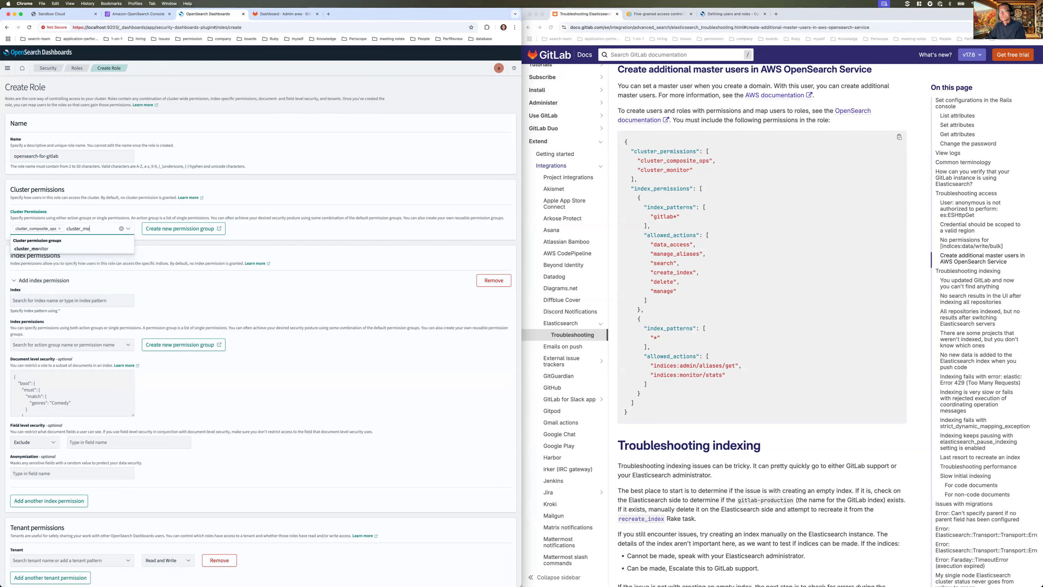
key("Down")
key("Return")
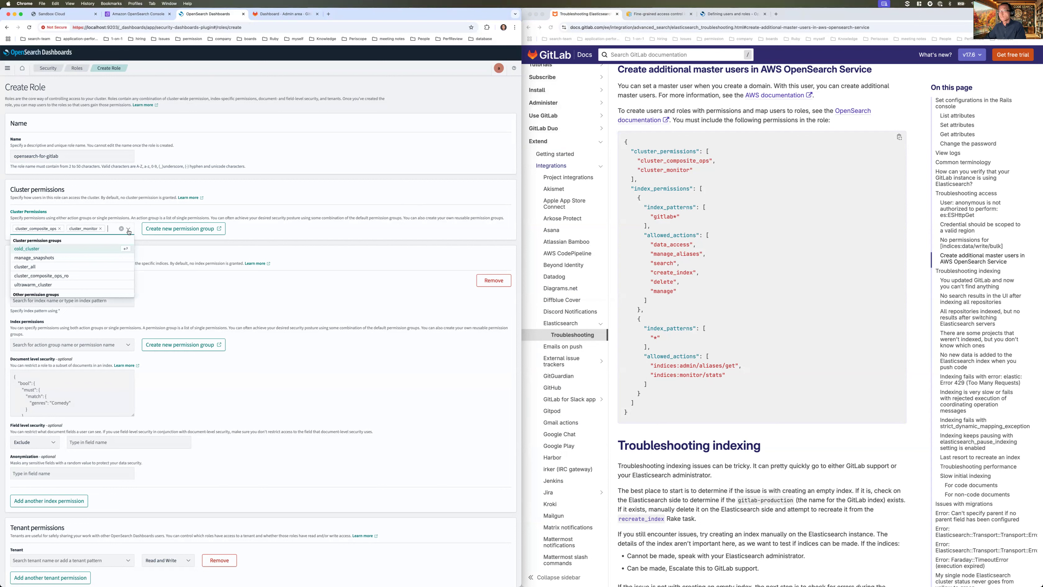
left_click(320, 256)
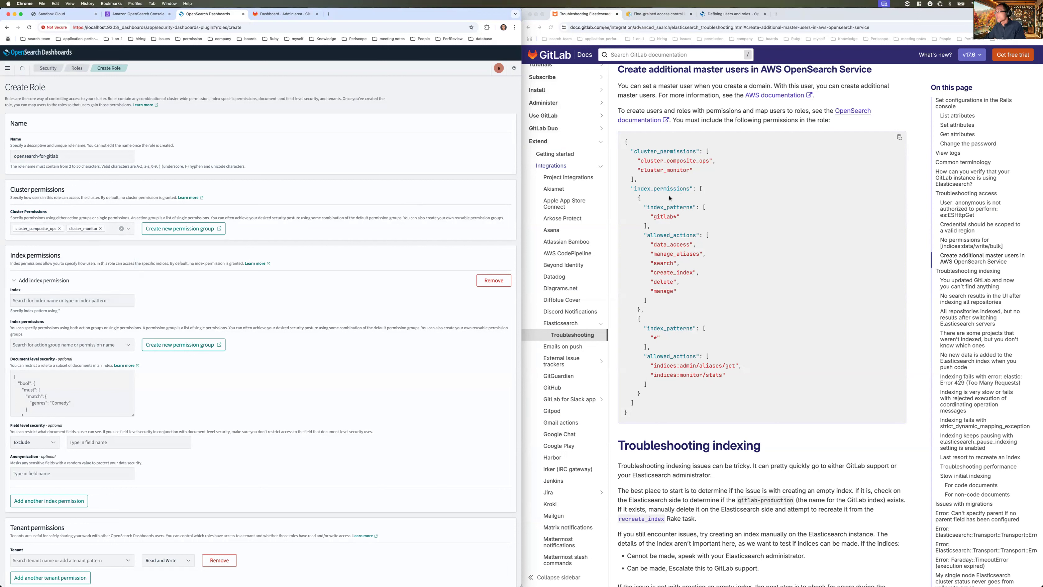
- Scroll down to Index permissions and focus the index pattern field
scroll(663, 246, "down", 1)
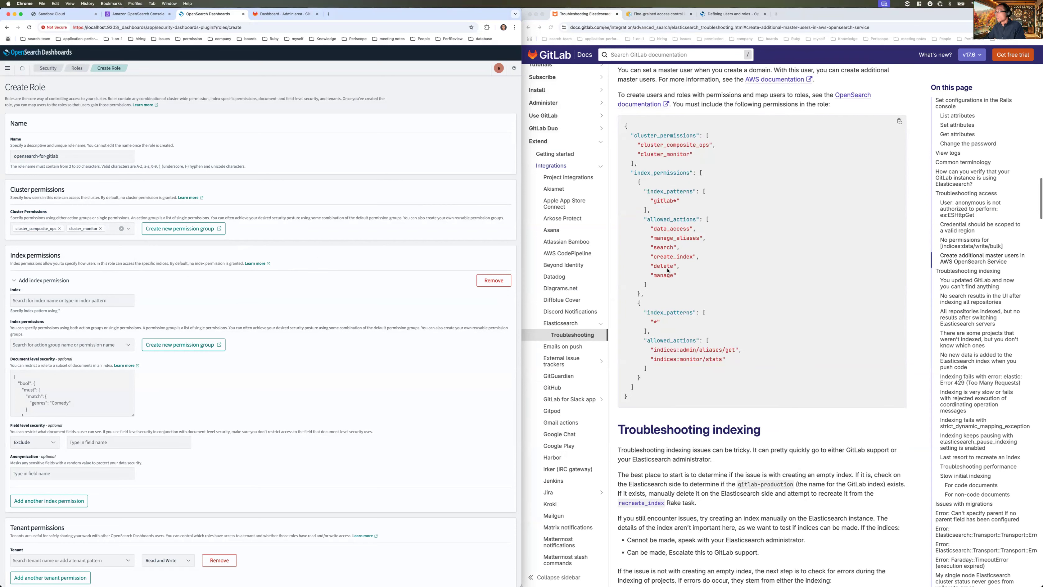
scroll(667, 271, "down", 1)
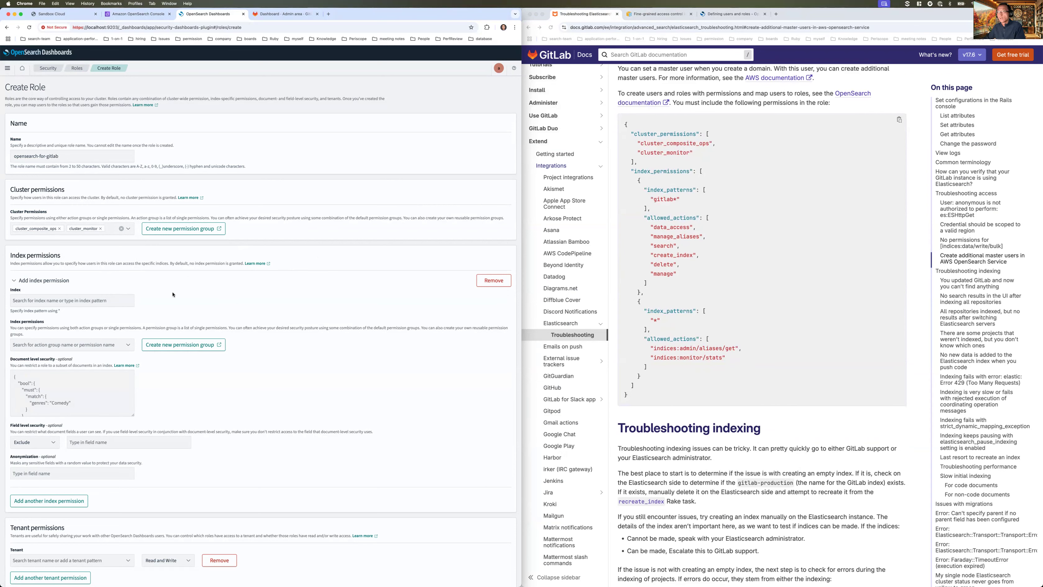
left_click(90, 299)
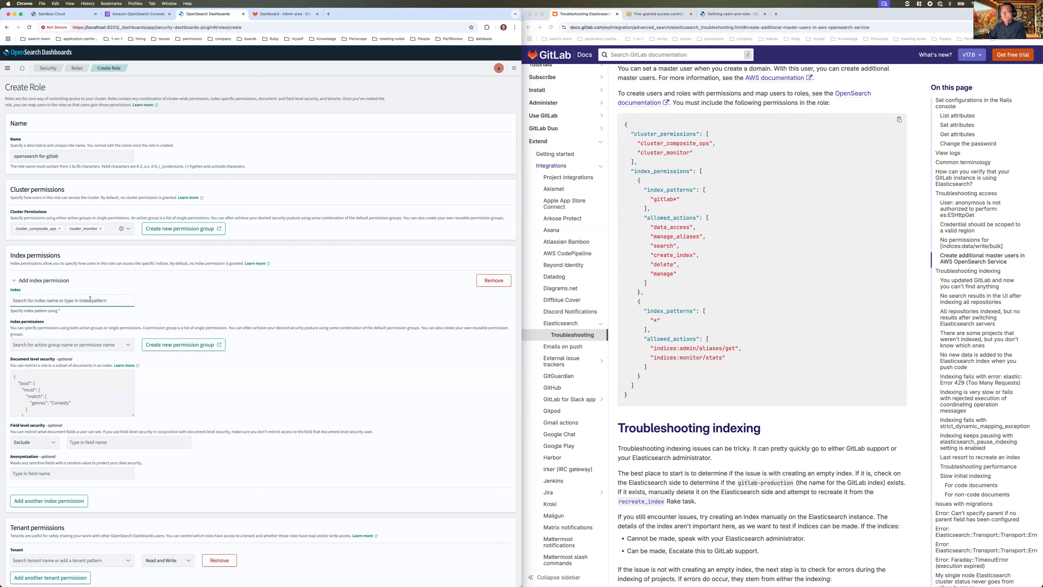
- Set the index pattern to gitlab* and grant data_access, manage_aliases and search
type("git")
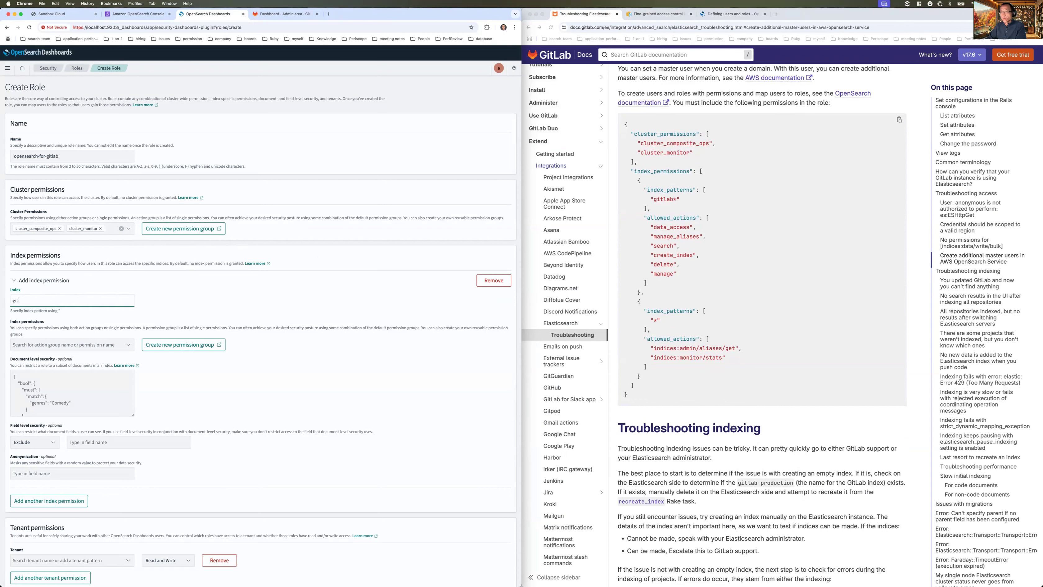
type("lab*")
left_click(50, 345)
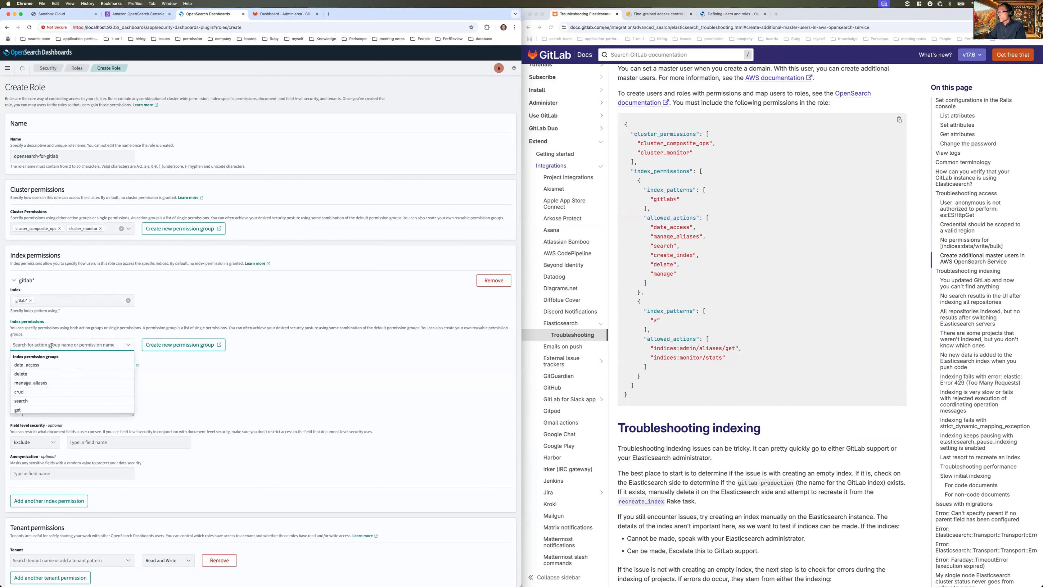
type("data_ac")
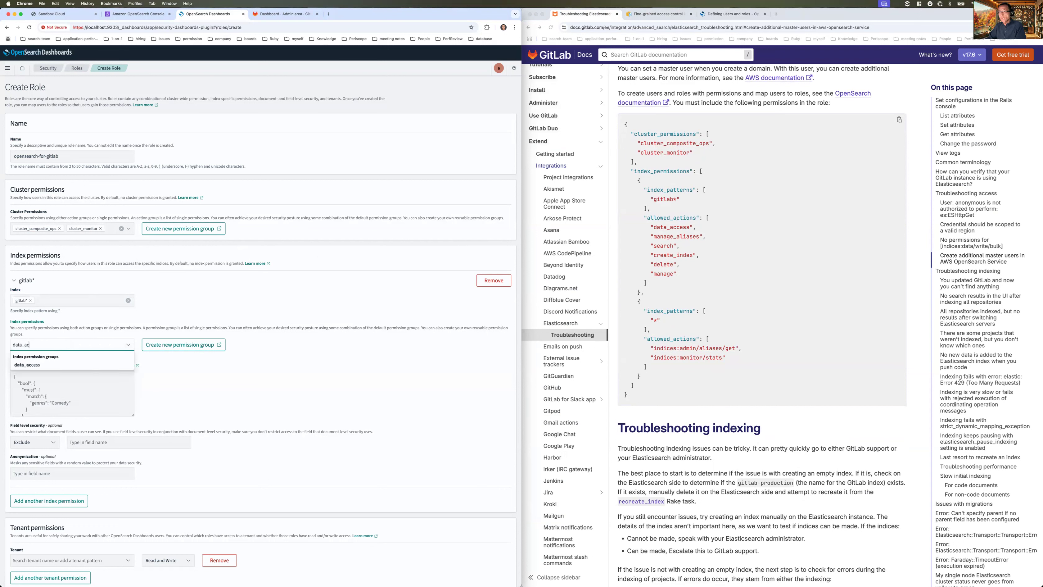
key("Return")
type("m")
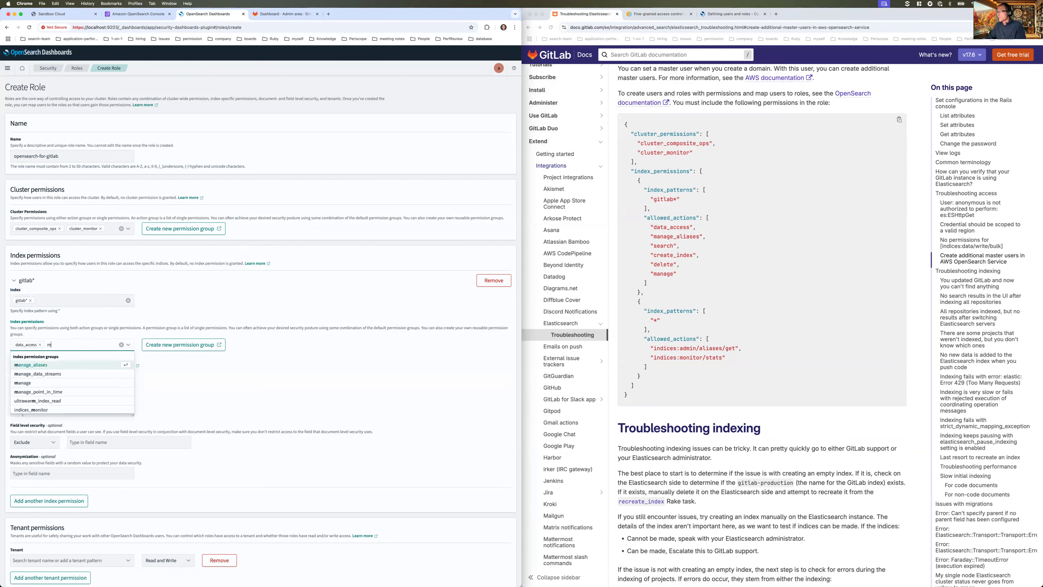
type("anage")
key("Return")
type("search")
key("Return")
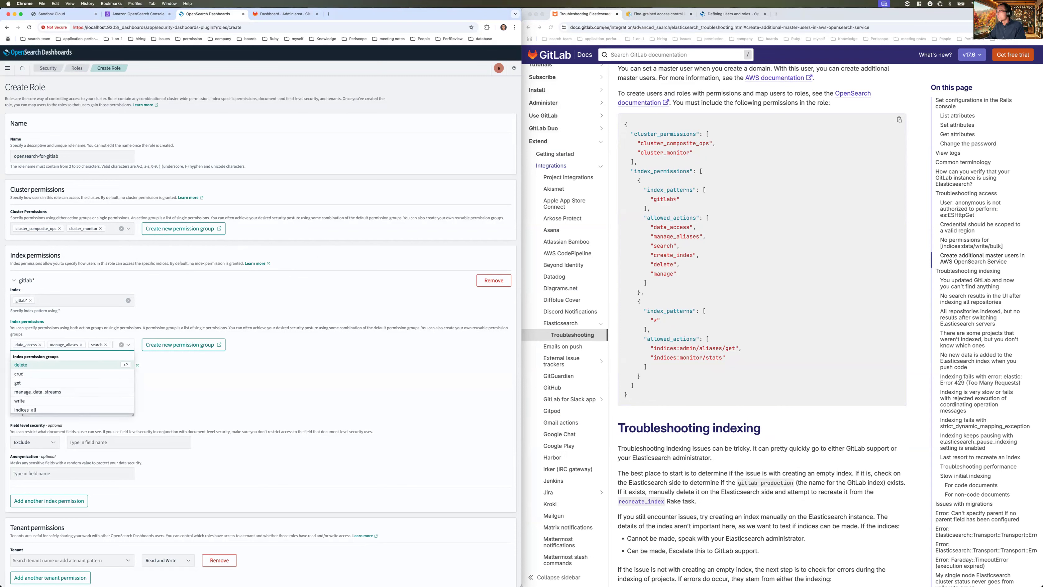
- Also grant create_index, delete and manage on the gitlab* indices
type("create_inde")
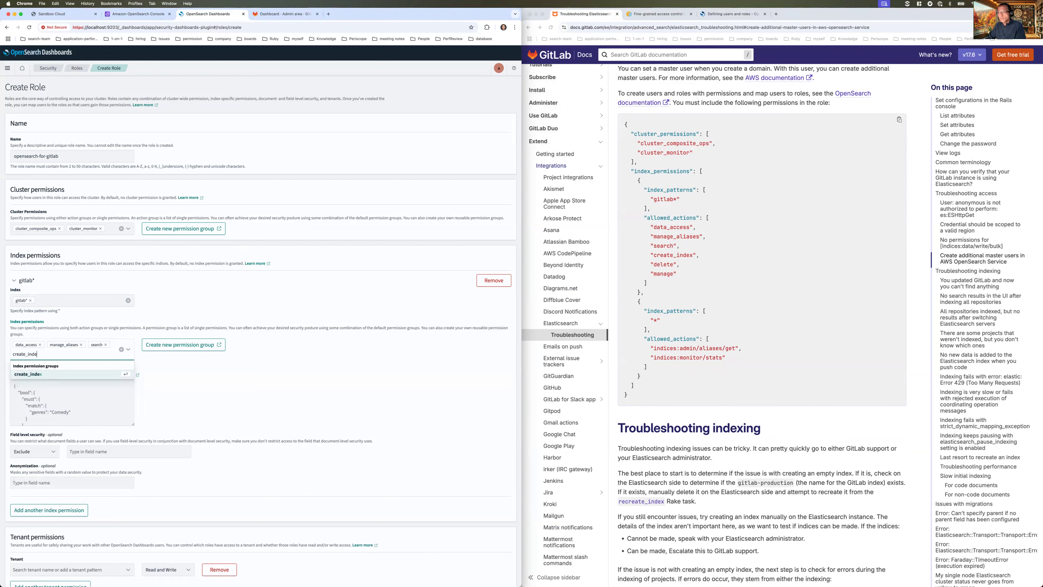
key("Return")
type("delete")
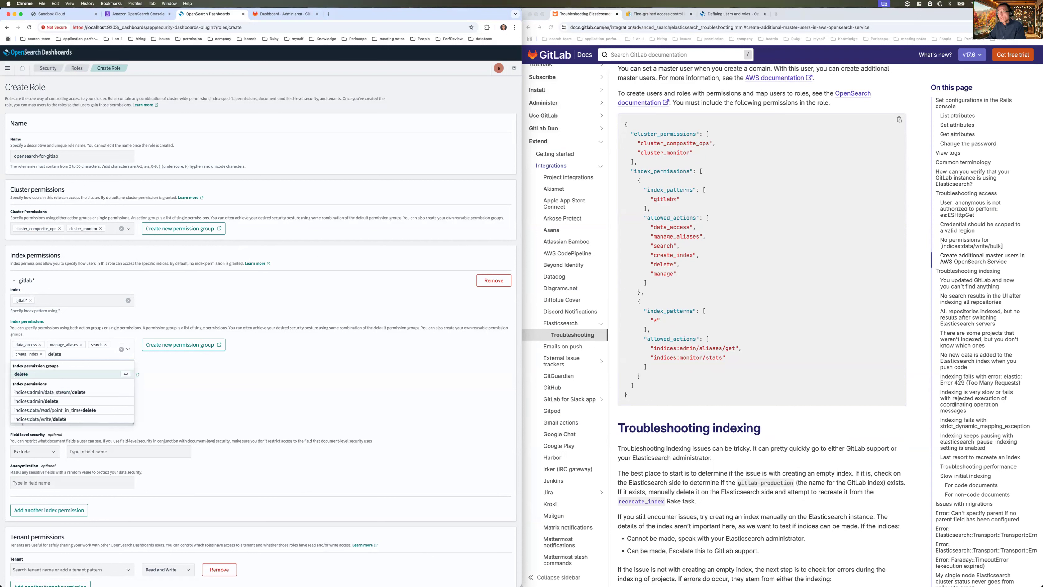
key("Return")
type("mana")
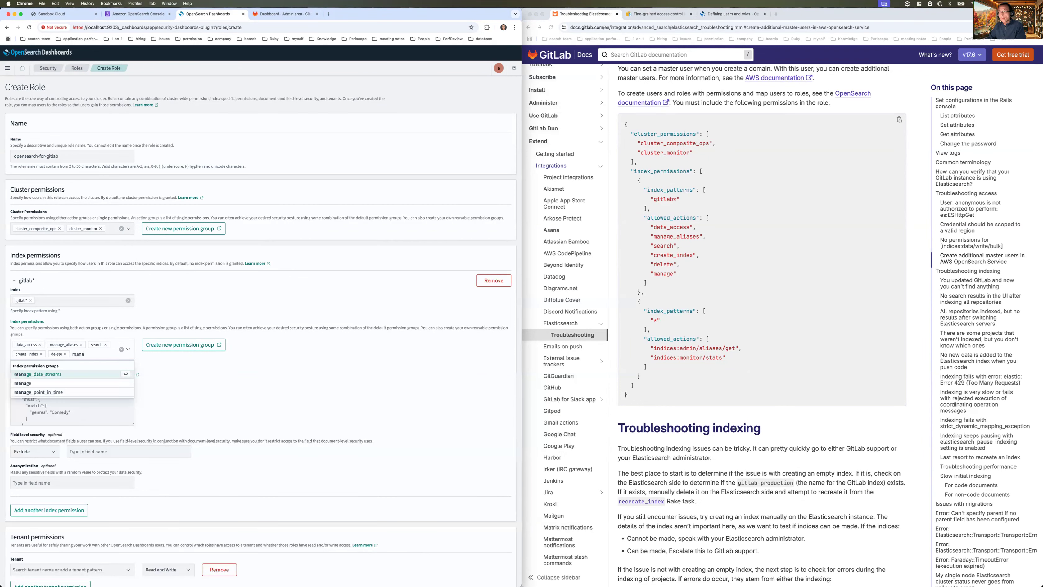
type("ge")
key("Return")
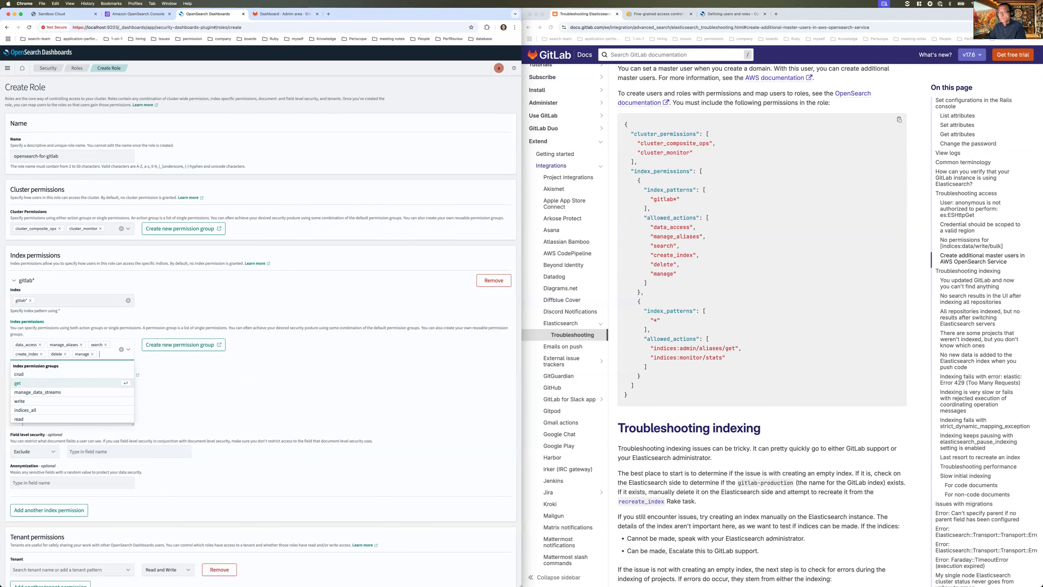
left_click(155, 375)
- Add a second index permission entry to the role
scroll(196, 465, "down", 1)
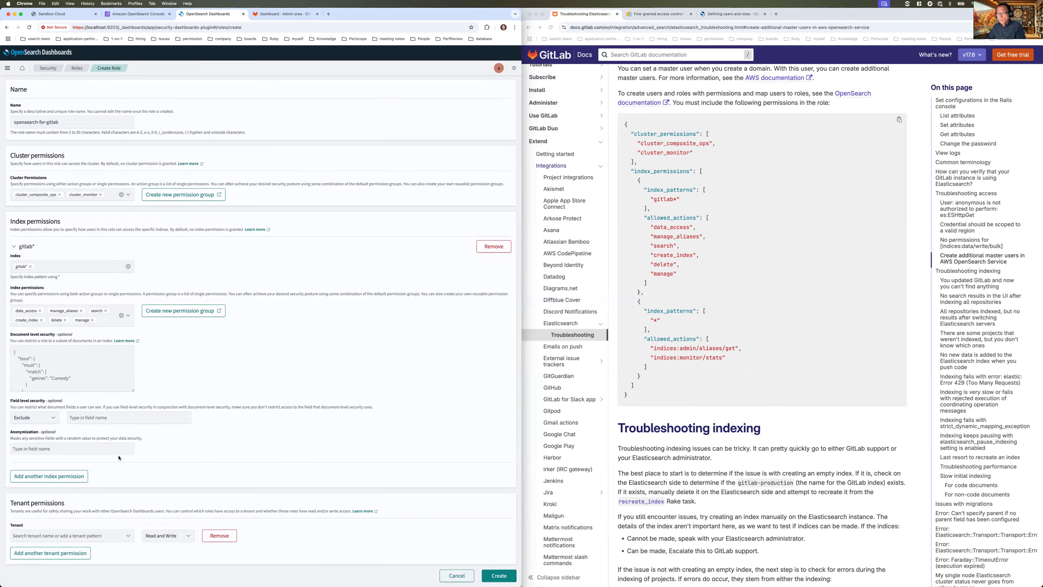
left_click(69, 476)
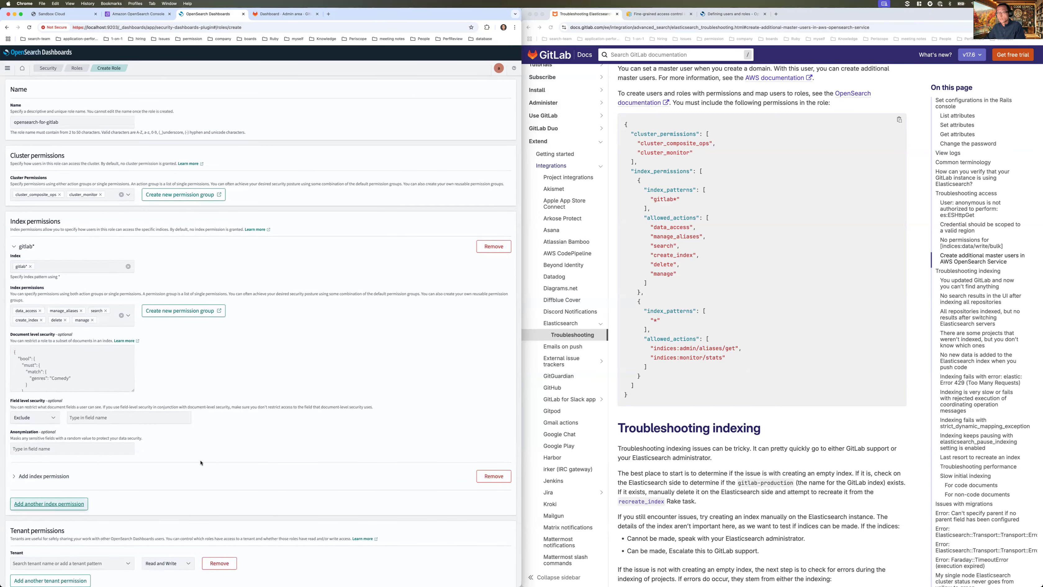
scroll(69, 479, "down", 1)
- Expand the second index permission entry and set its index pattern to *
left_click(13, 449)
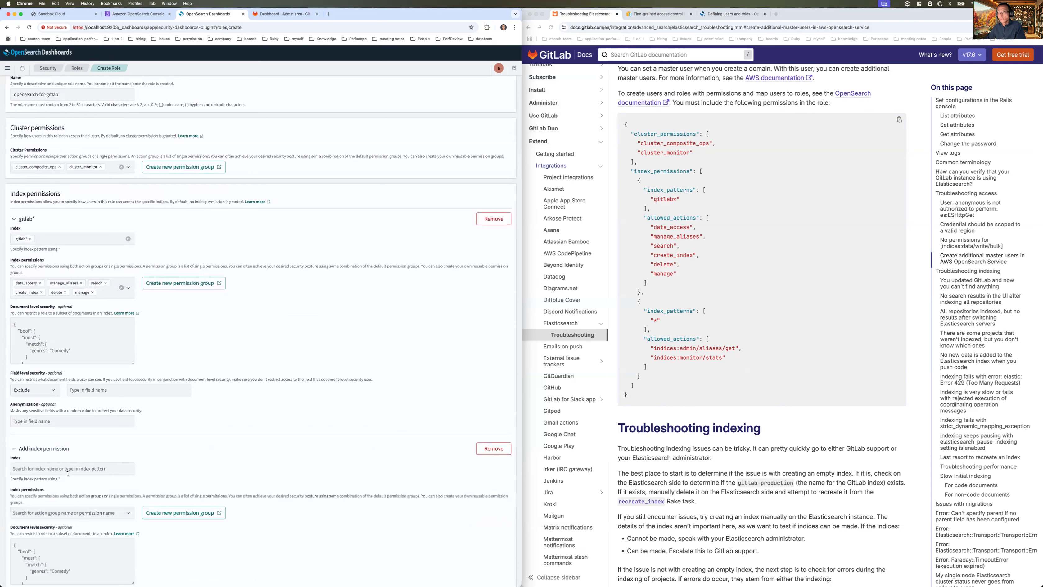
left_click(67, 469)
type("*")
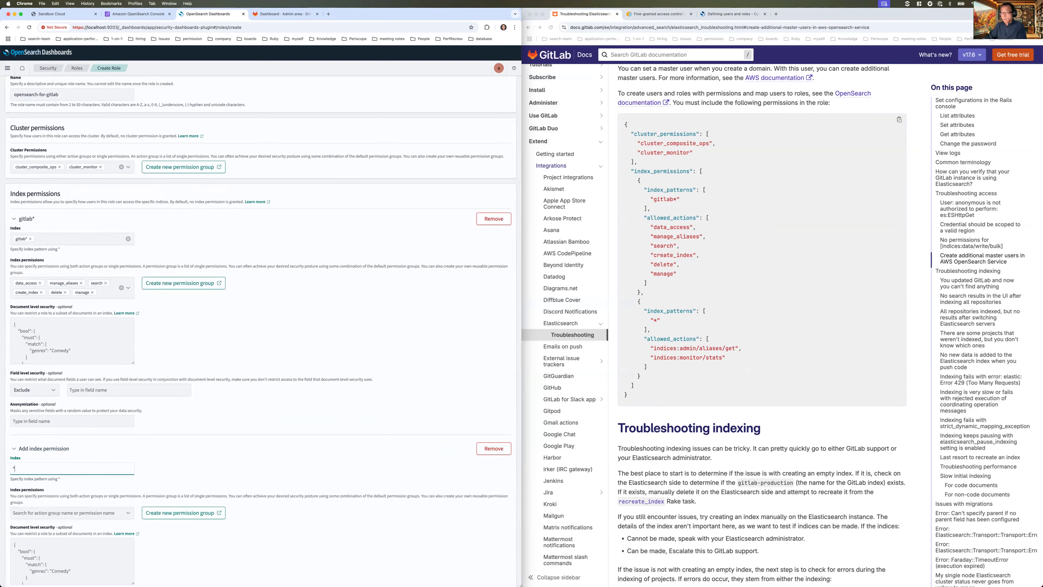
scroll(205, 476, "down", 4)
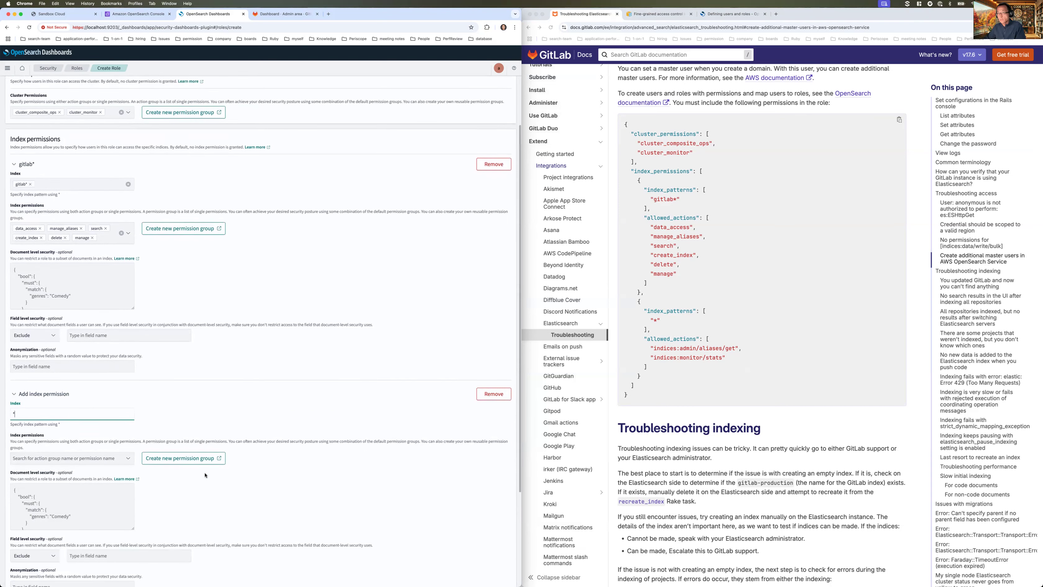
left_click(81, 420)
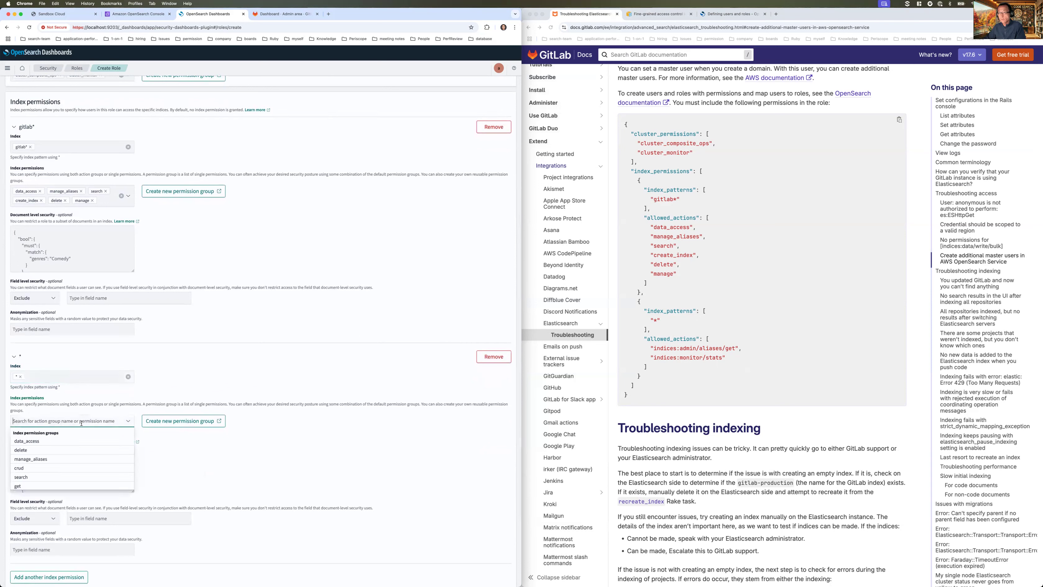
- Allow indices:admin/aliases/get and indices:monitor/stats on the * index pattern
type("indi")
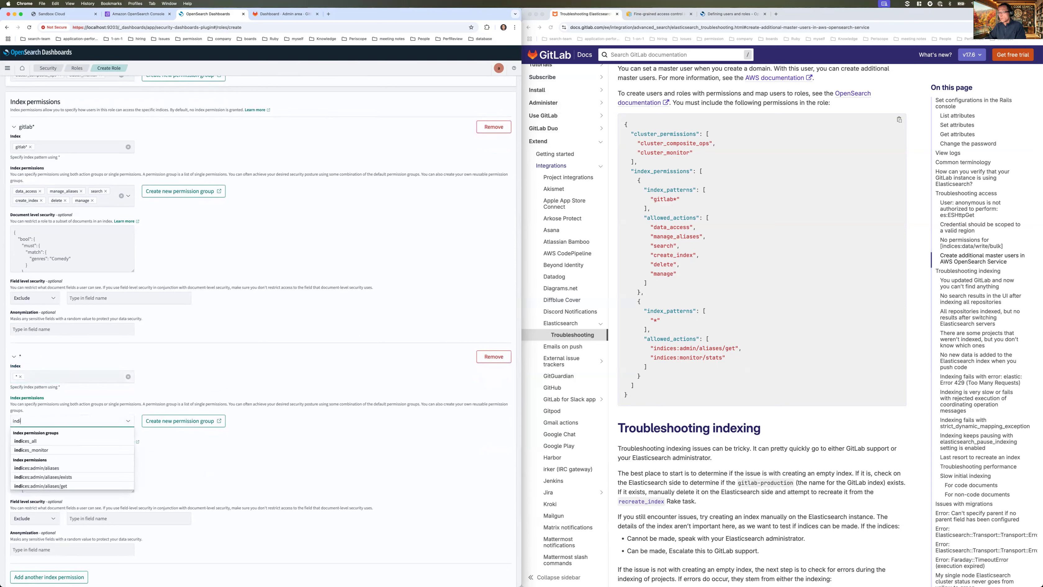
type("ces:admin")
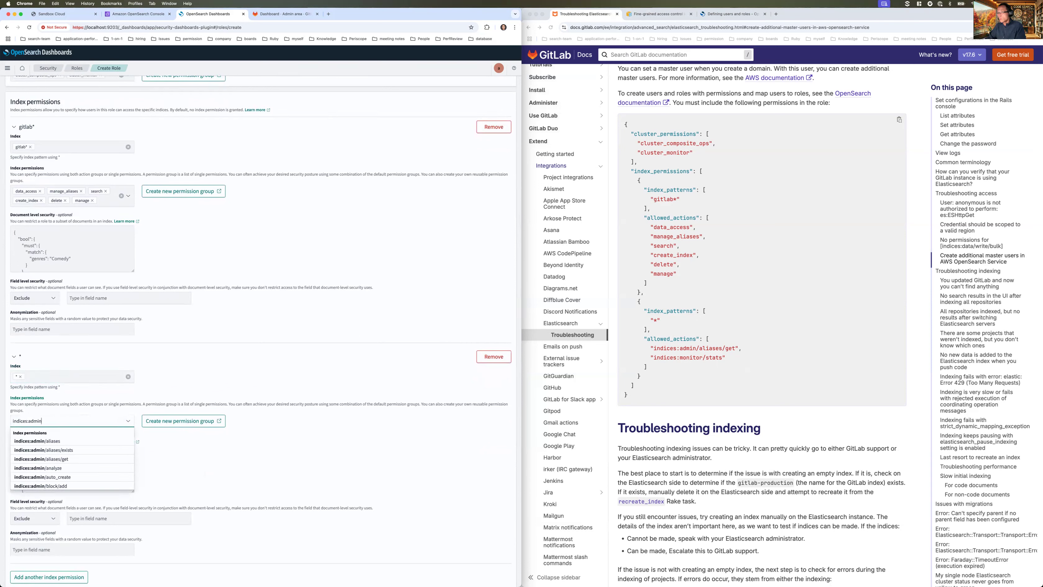
type("/ala")
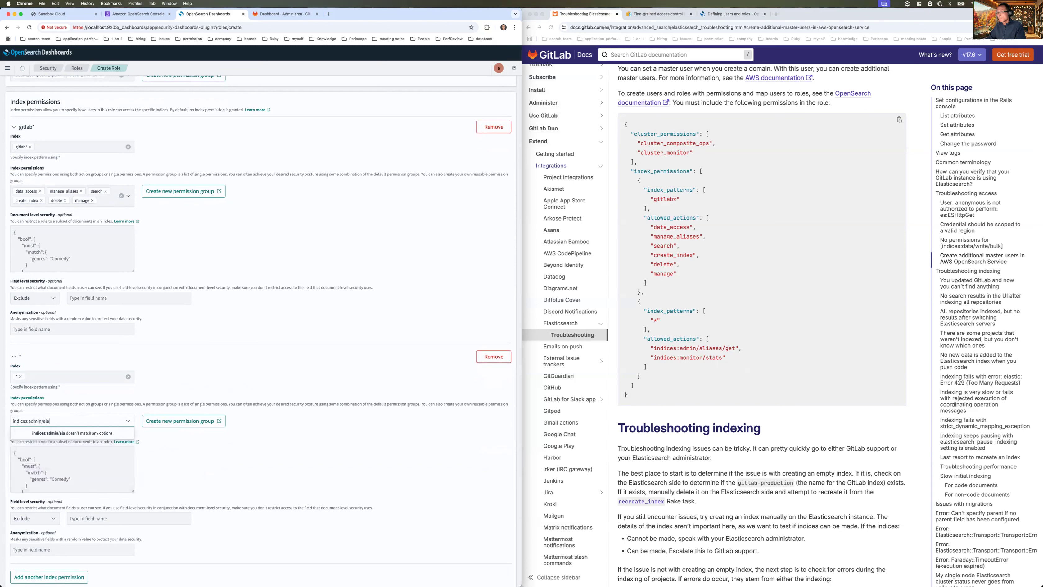
key("BackSpace")
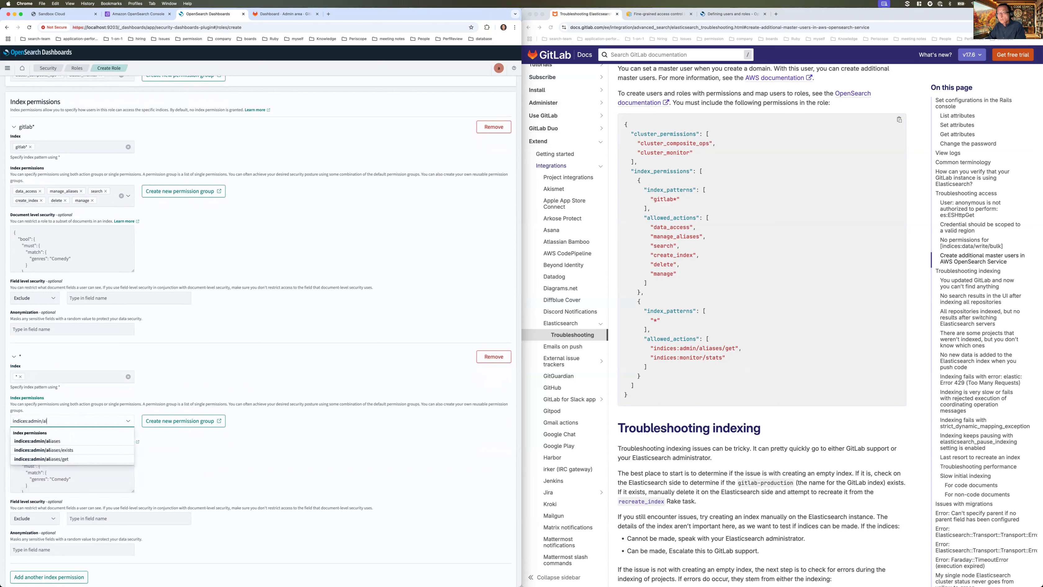
type("i")
key("Down")
key("Down")
key("Down")
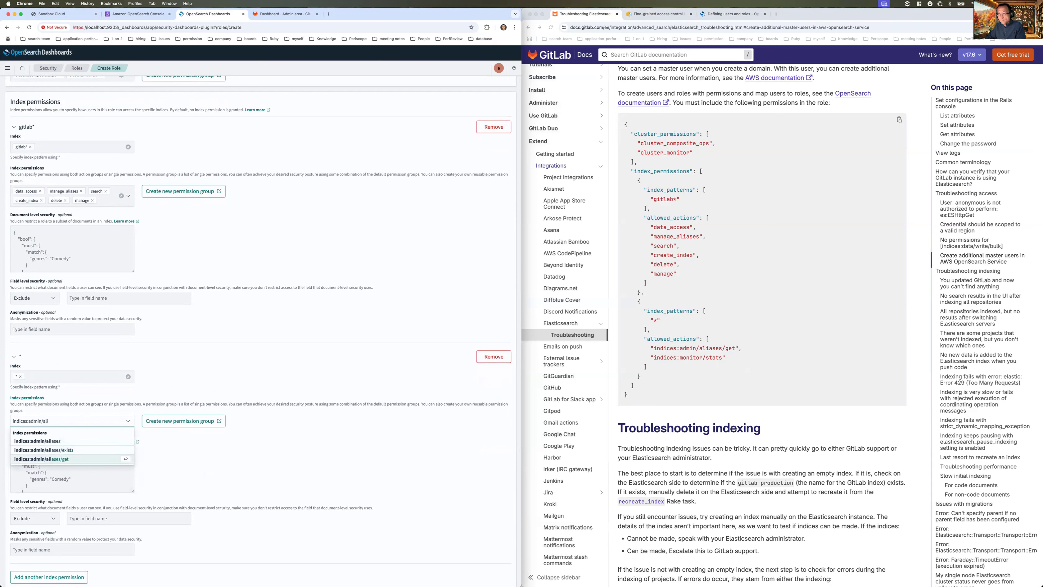
key("Return")
type("indi")
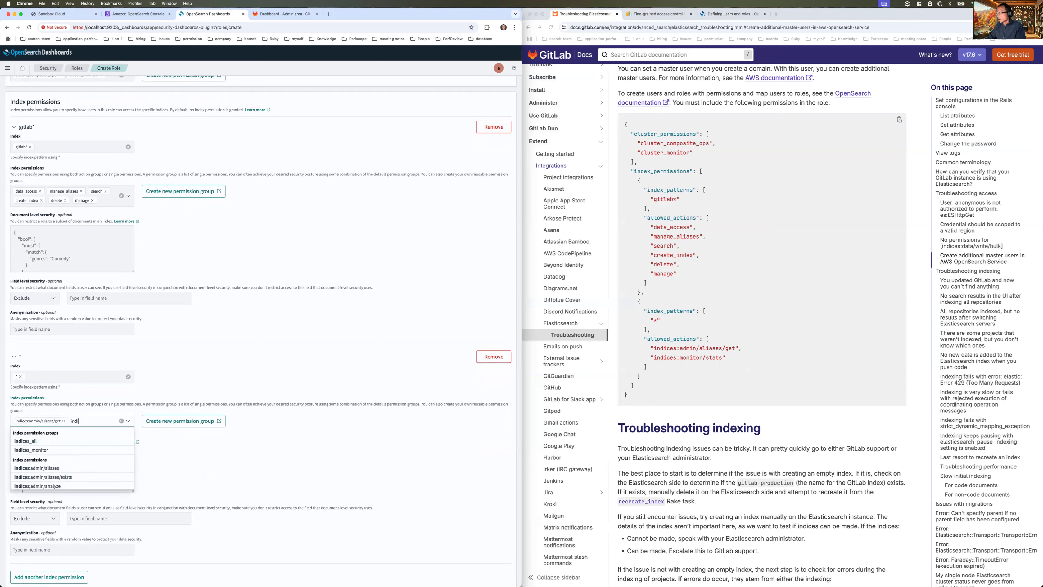
type("ces:monitor/stats")
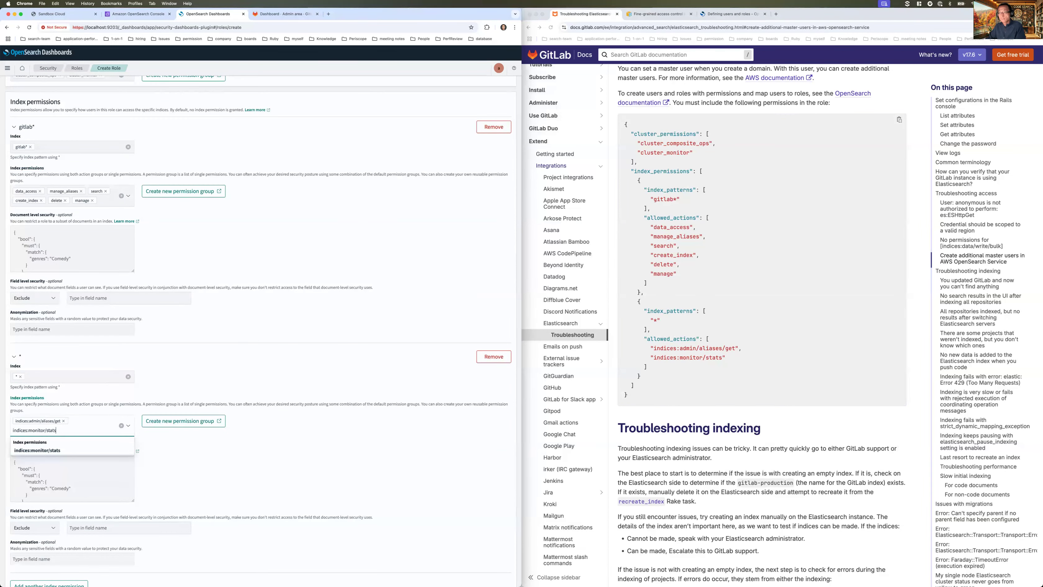
key("Return")
left_click(307, 461)
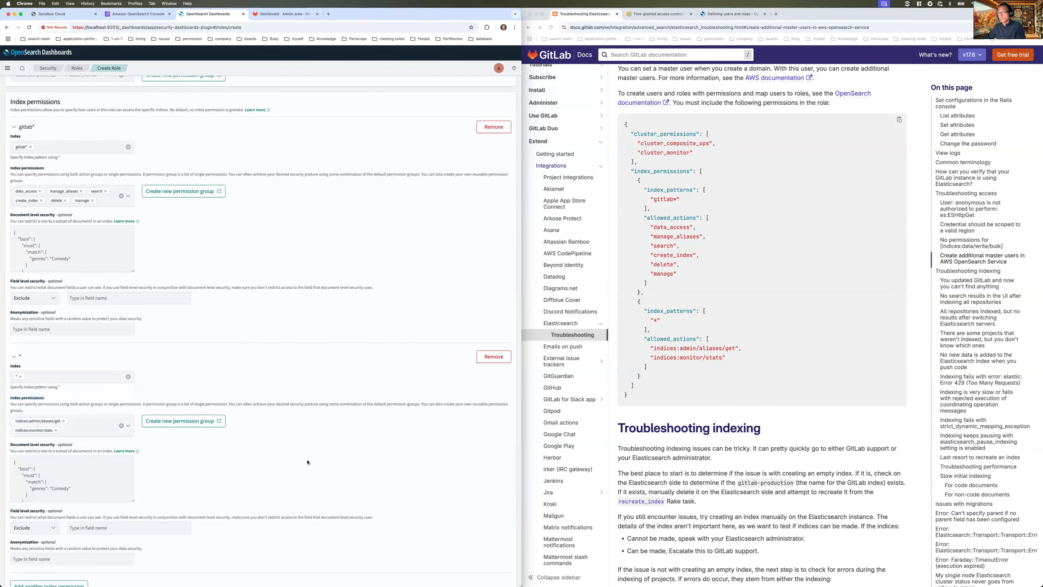
scroll(307, 462, "down", 5)
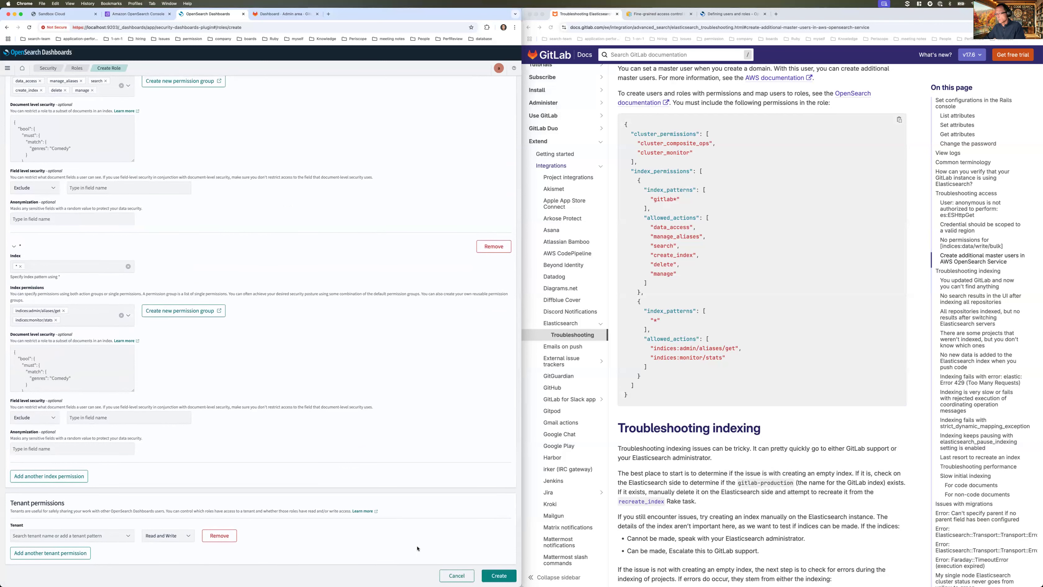
- Save the opensearch-for-gitlab role and navigate to the Security Internal users page
left_click(497, 576)
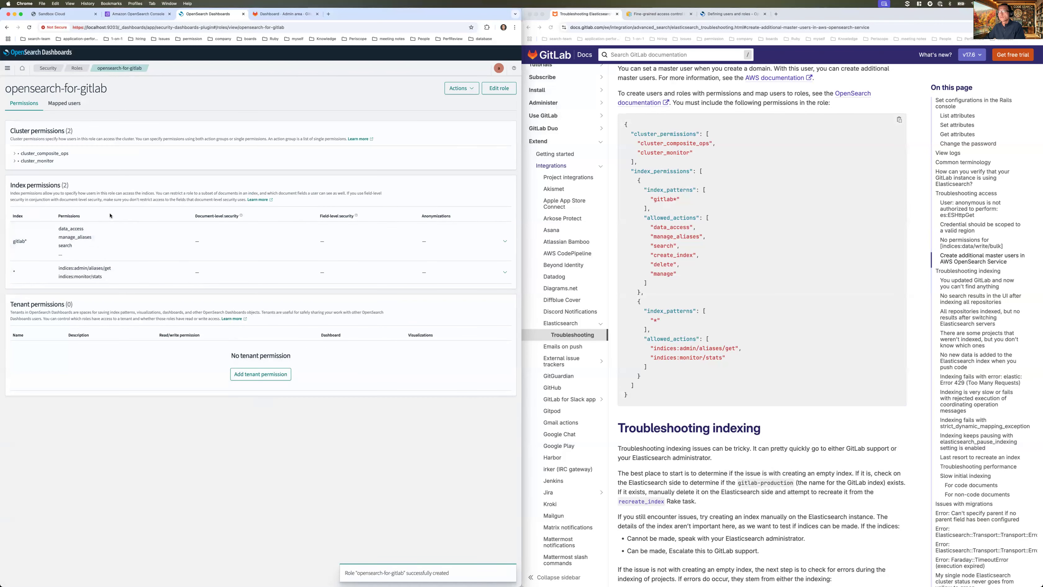
left_click(49, 71)
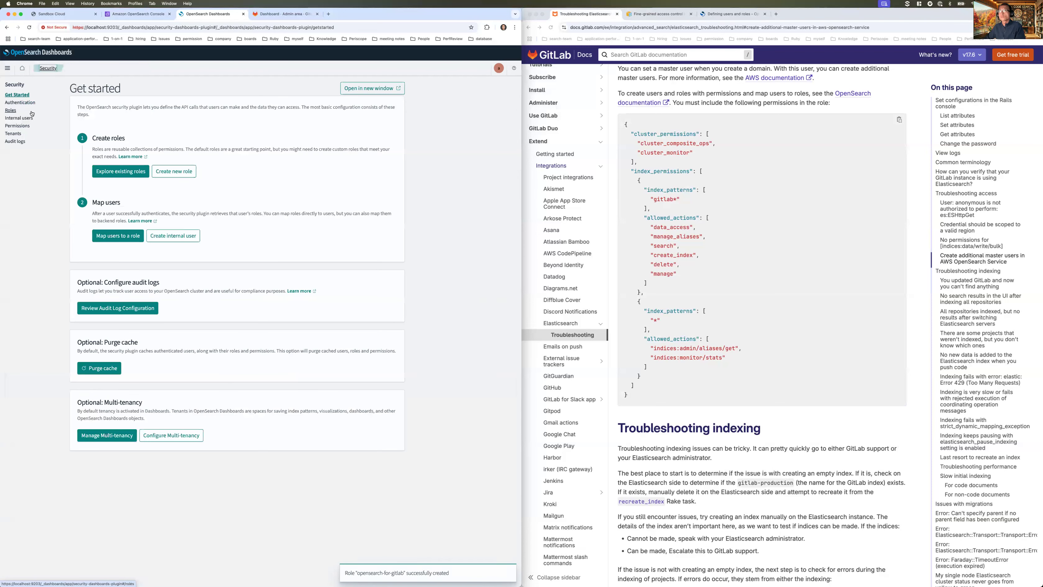
left_click(20, 118)
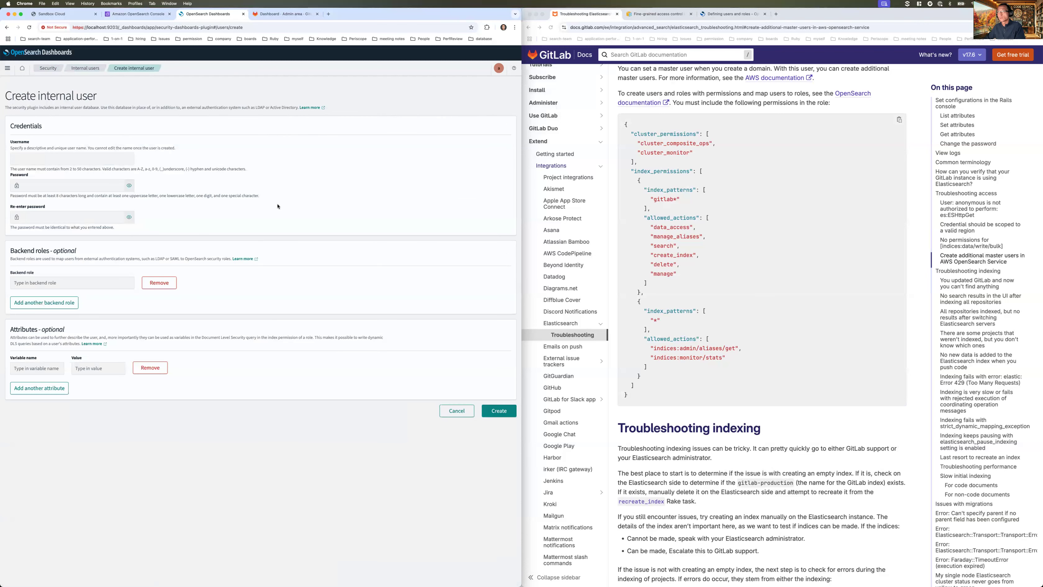
- Create internal user my-opensearch-user with a strong password, fixing the username typo first
left_click(74, 158)
type("m")
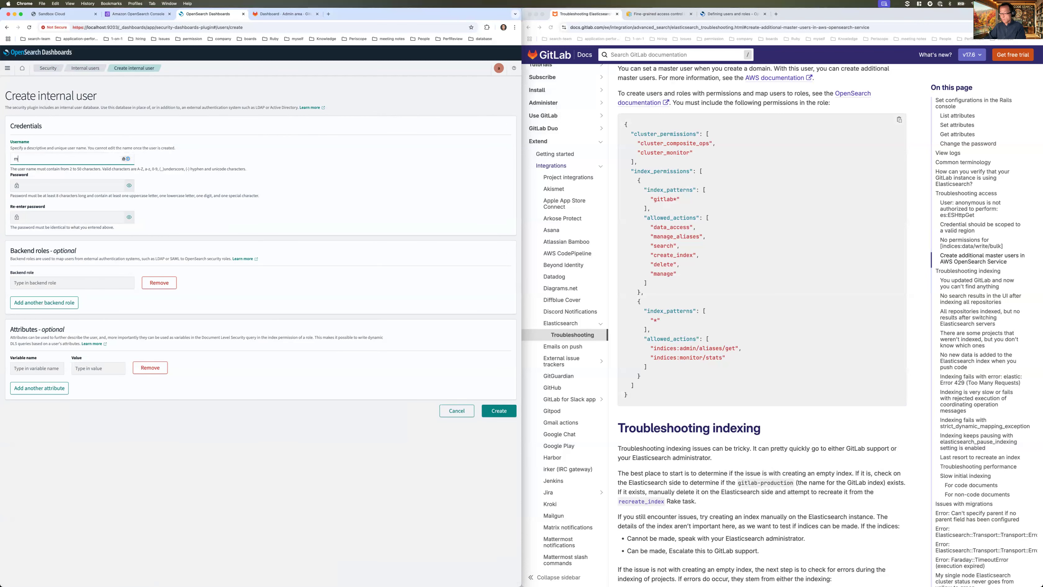
type("y-opensearch-yuser")
key("Tab")
left_click(65, 161)
type("user")
key("Tab")
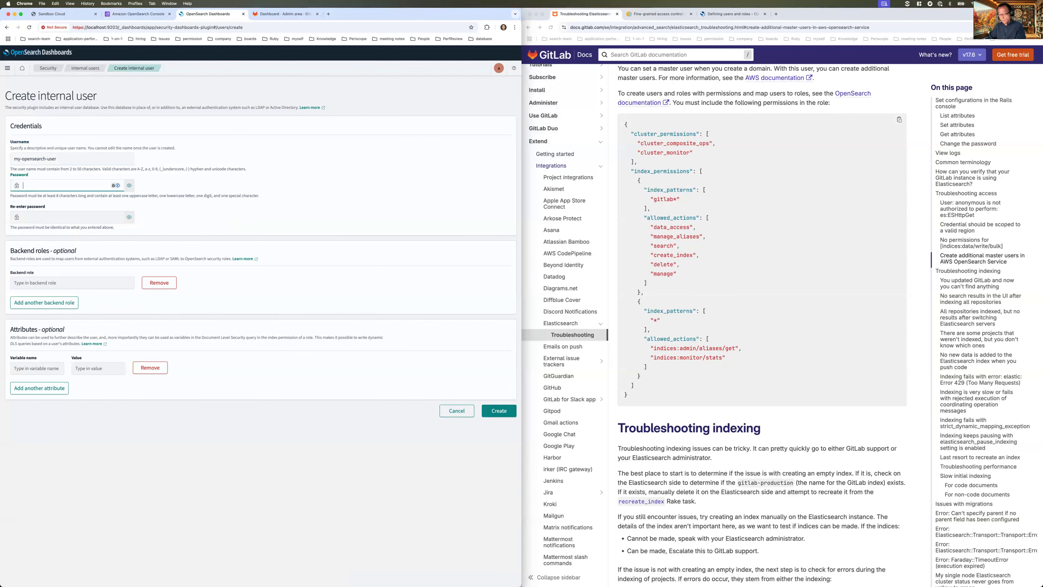
type("•••••••")
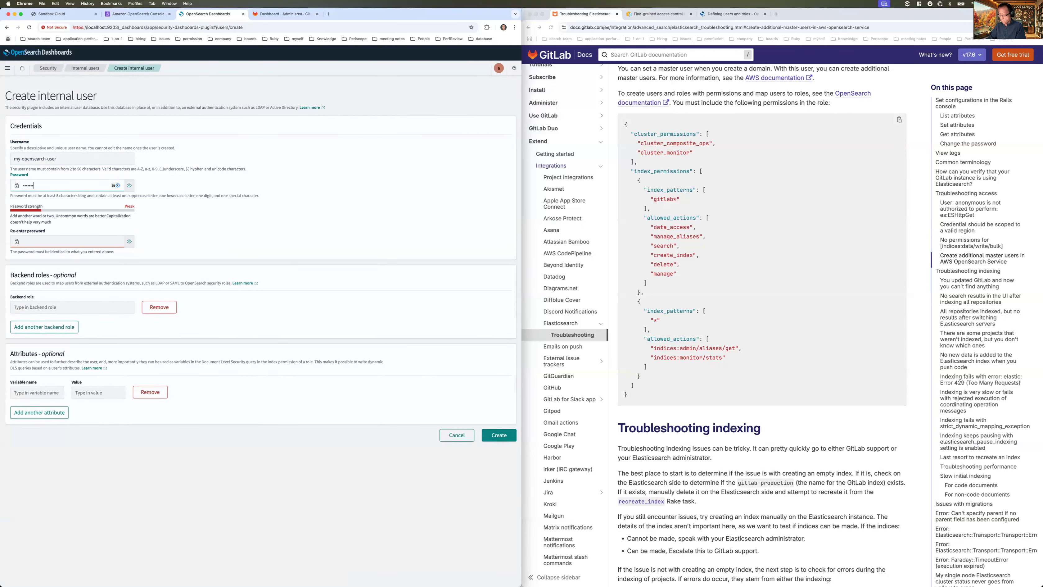
type("•••")
key("Tab")
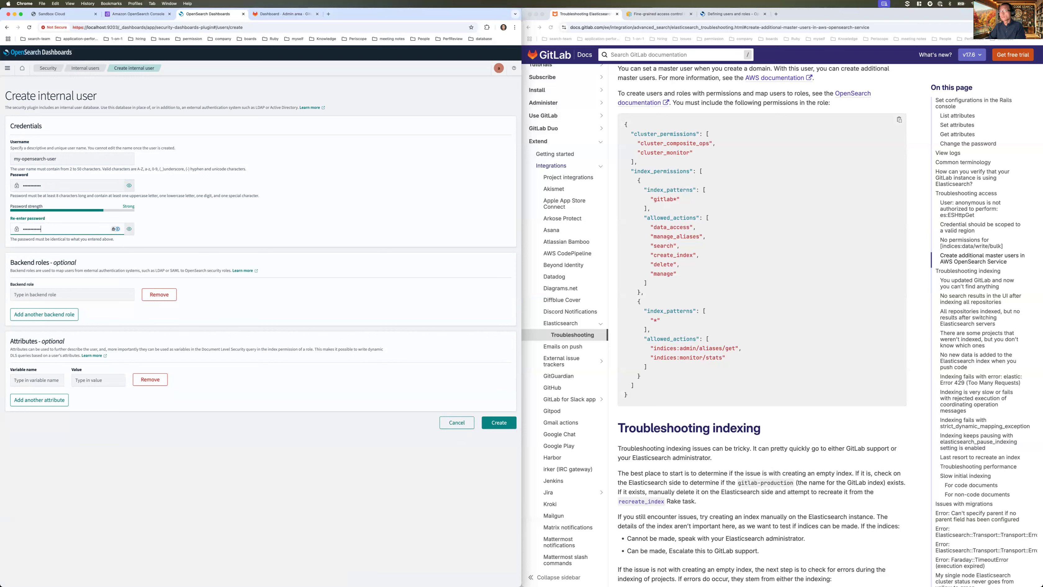
left_click(267, 234)
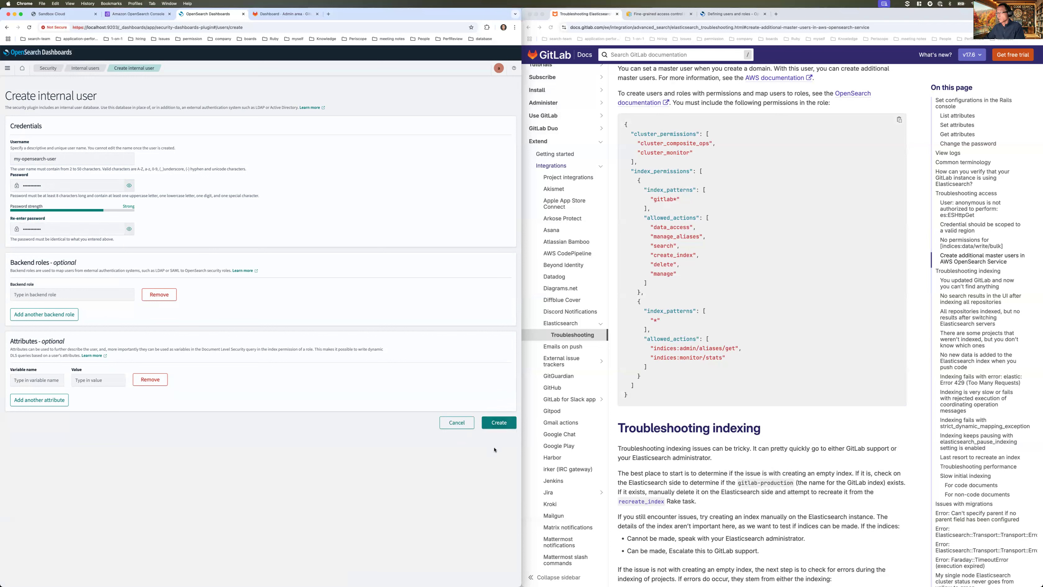
left_click(498, 423)
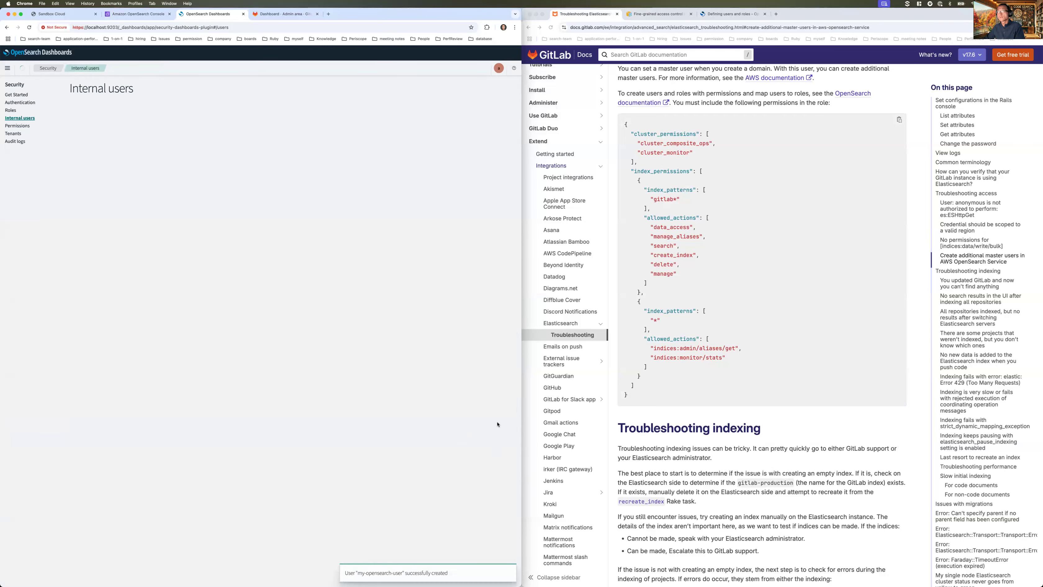
- Filter the roles list by 'git' and open the opensearch-for-gitlab role
left_click(11, 110)
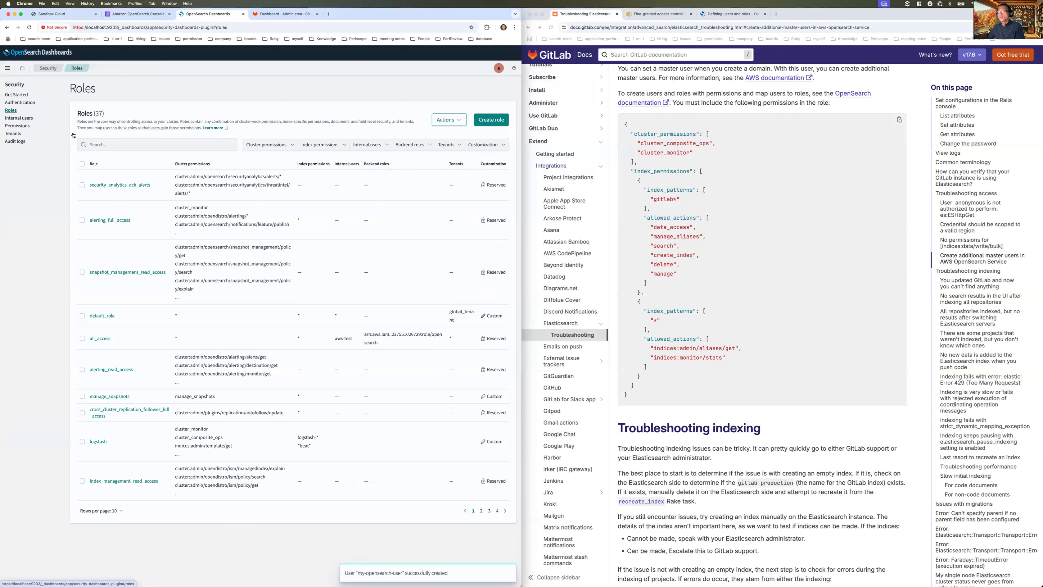
left_click(121, 145)
type("gitlab")
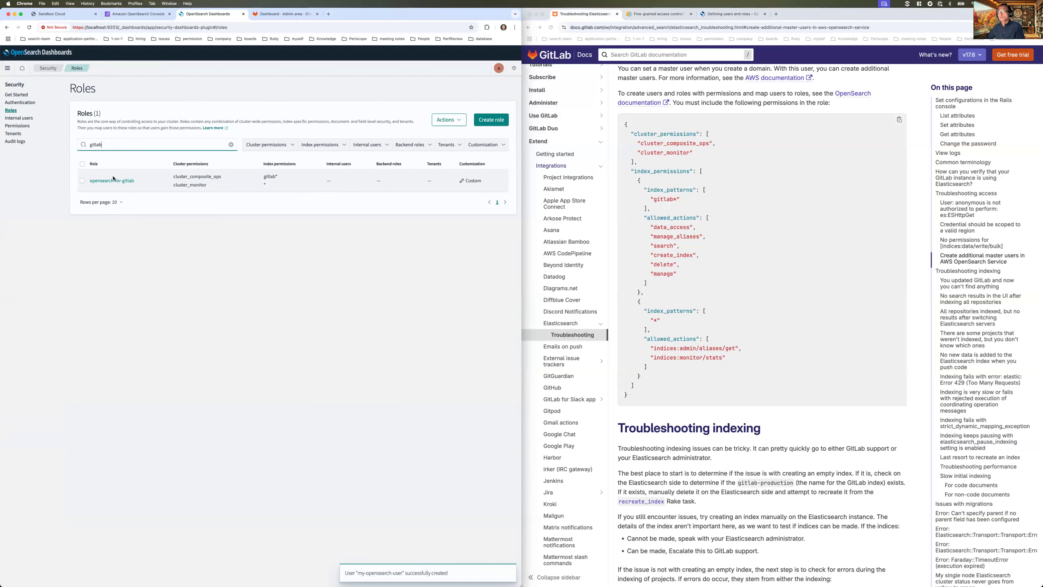
left_click(112, 181)
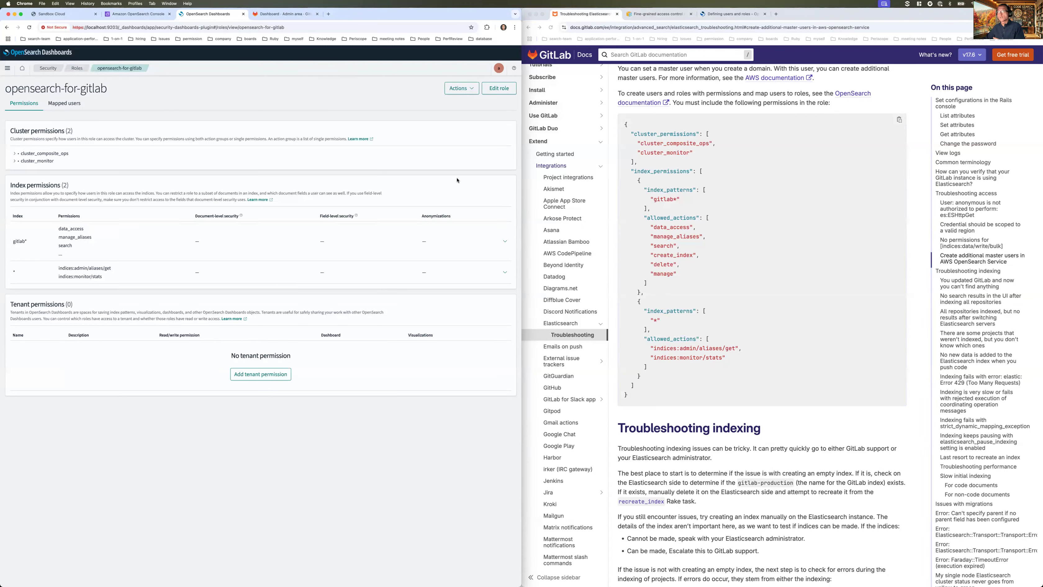
- Map my-opensearch-user to the role under Mapped users
left_click(65, 104)
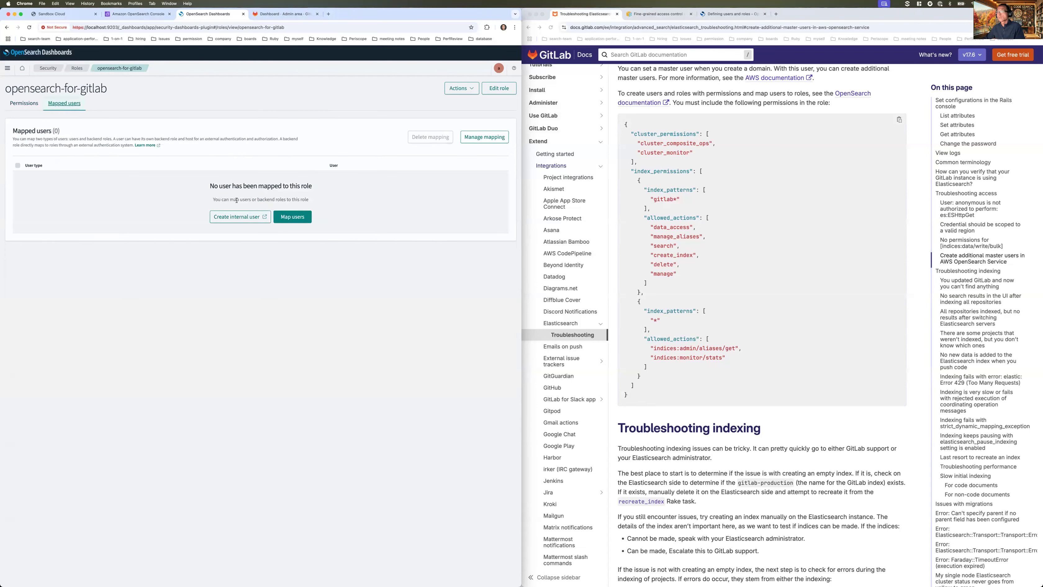
left_click(295, 219)
left_click(89, 155)
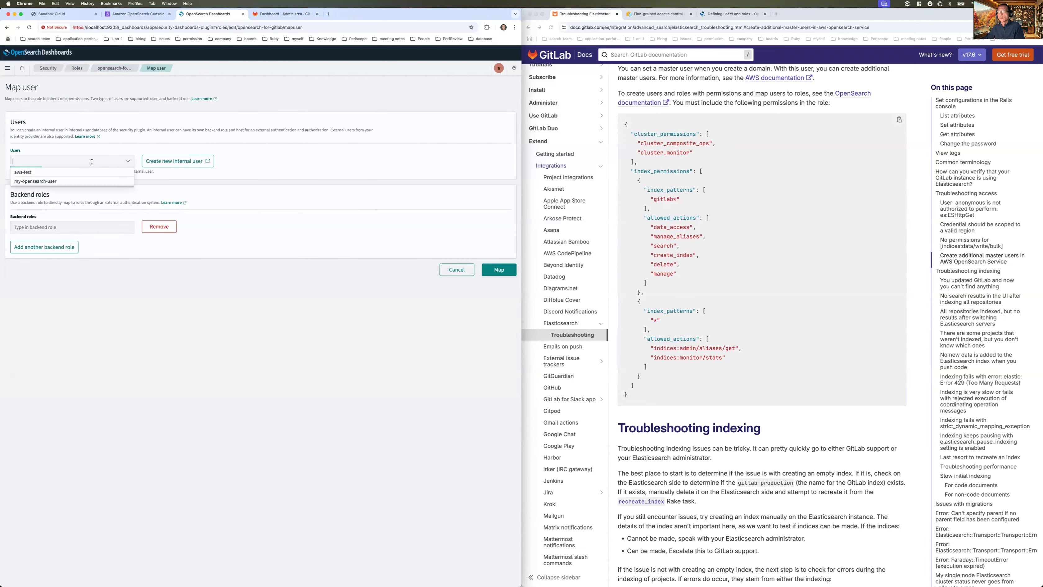
left_click(53, 182)
left_click(303, 185)
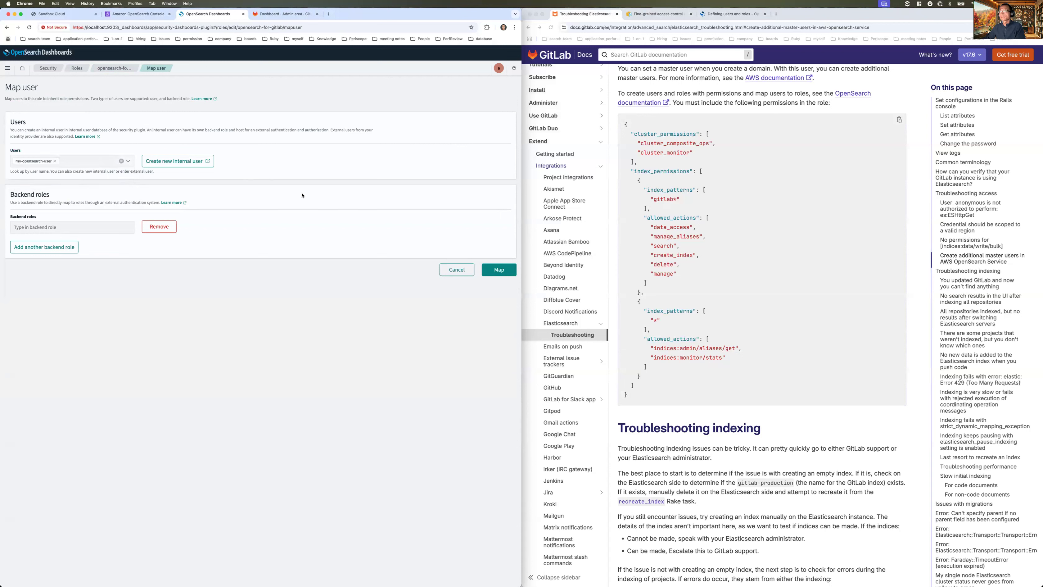
left_click(498, 270)
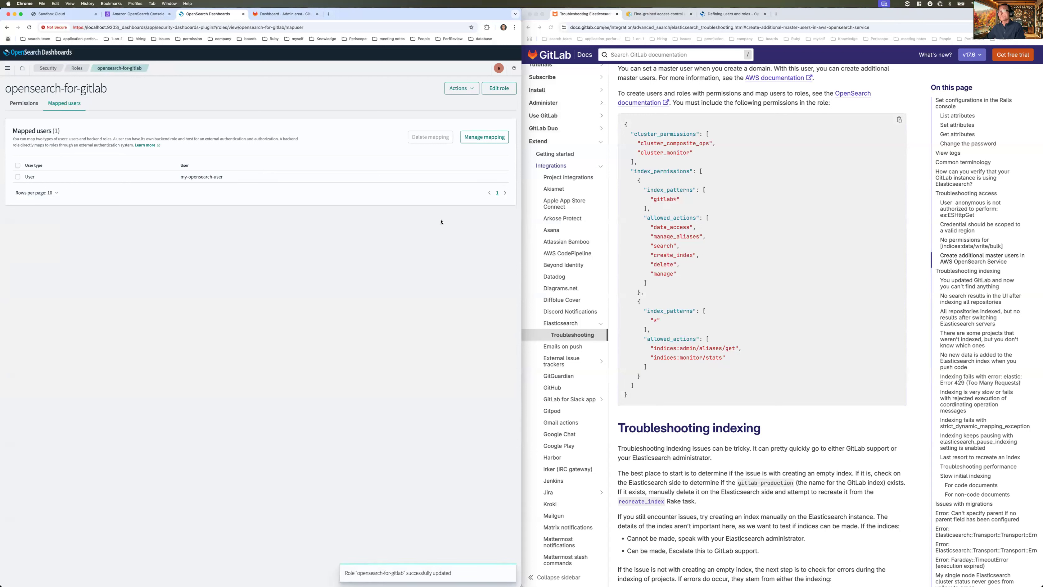
- Expand GitLab's Advanced Search settings under Settings > Search, then view the gitlab-aws domain details
left_click(278, 17)
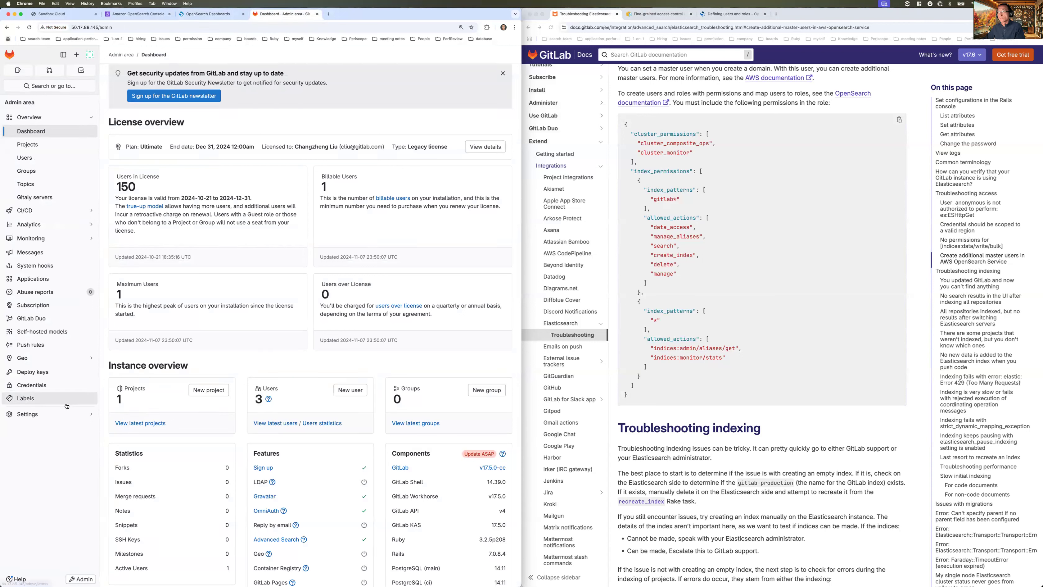
mouse_move(47, 414)
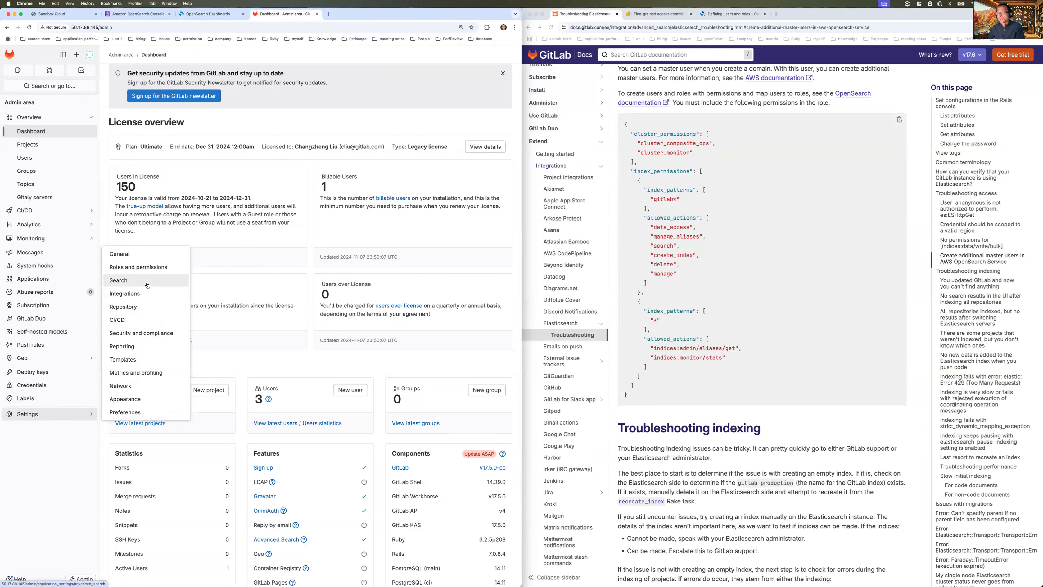
left_click(147, 284)
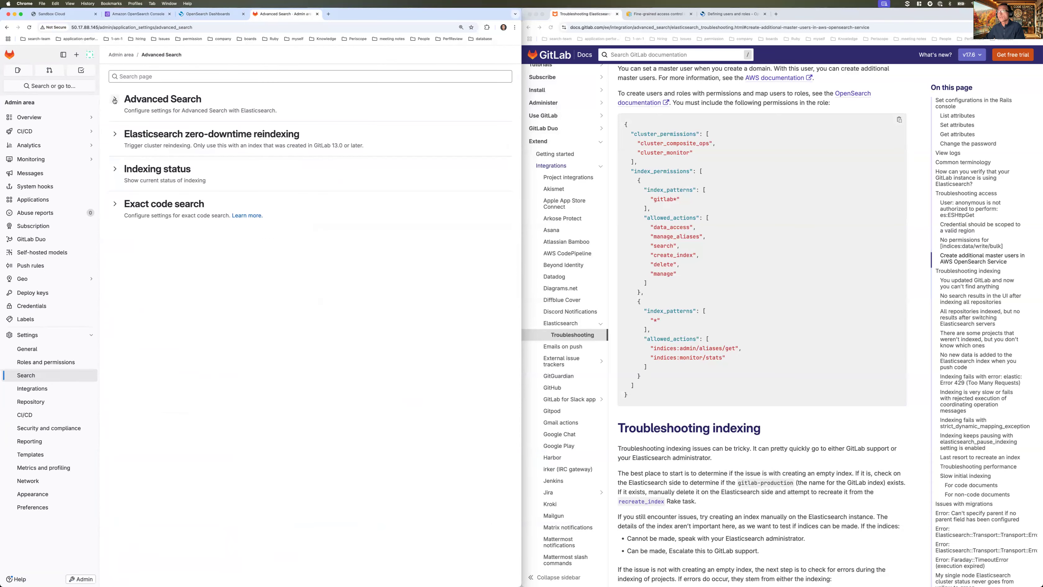
left_click(115, 100)
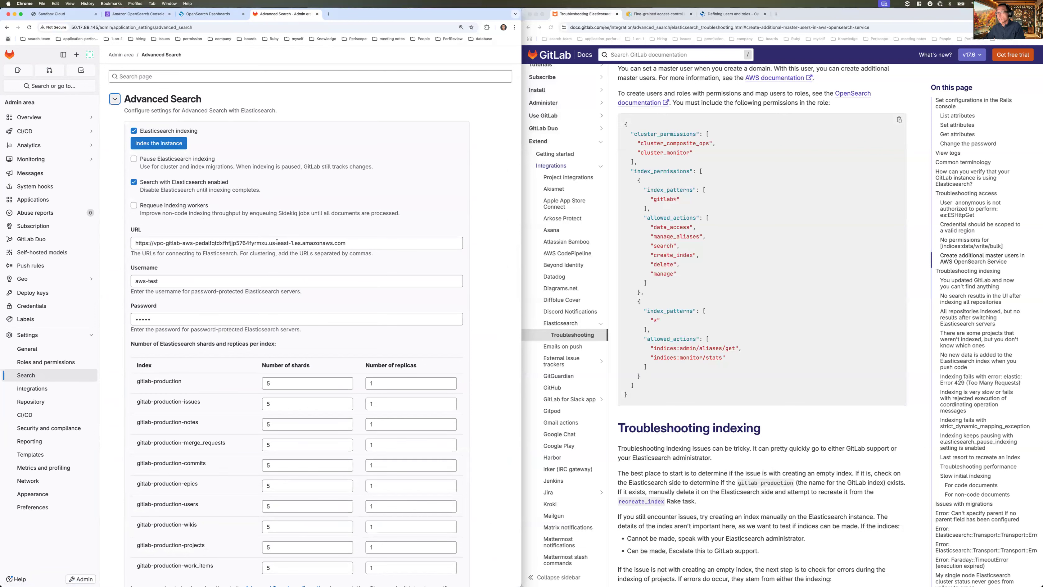
left_click(144, 15)
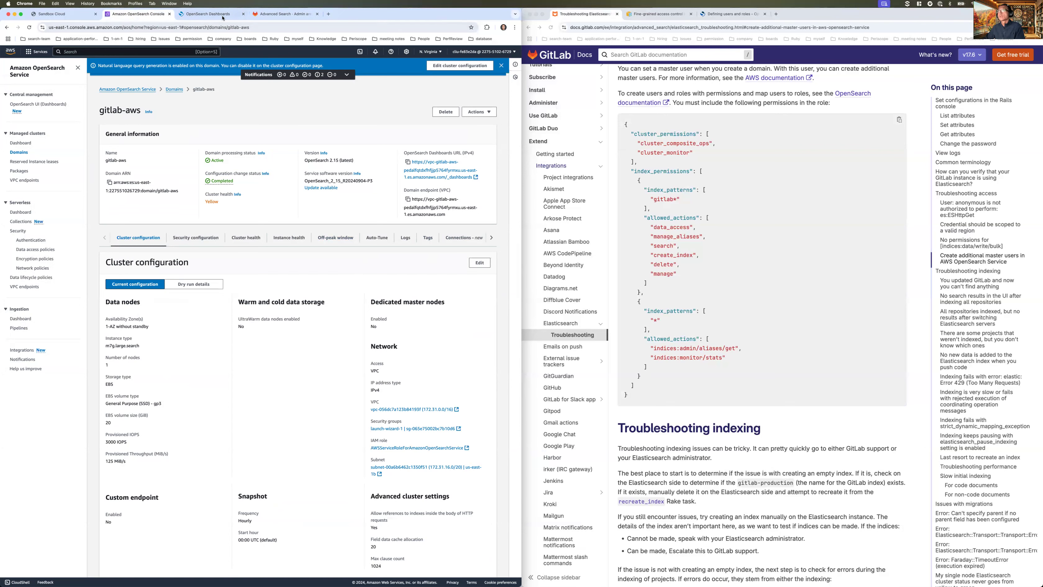
- Replace the aws-test username with my-opensearch-user, enter its password, and save the Advanced Search settings
left_click(283, 13)
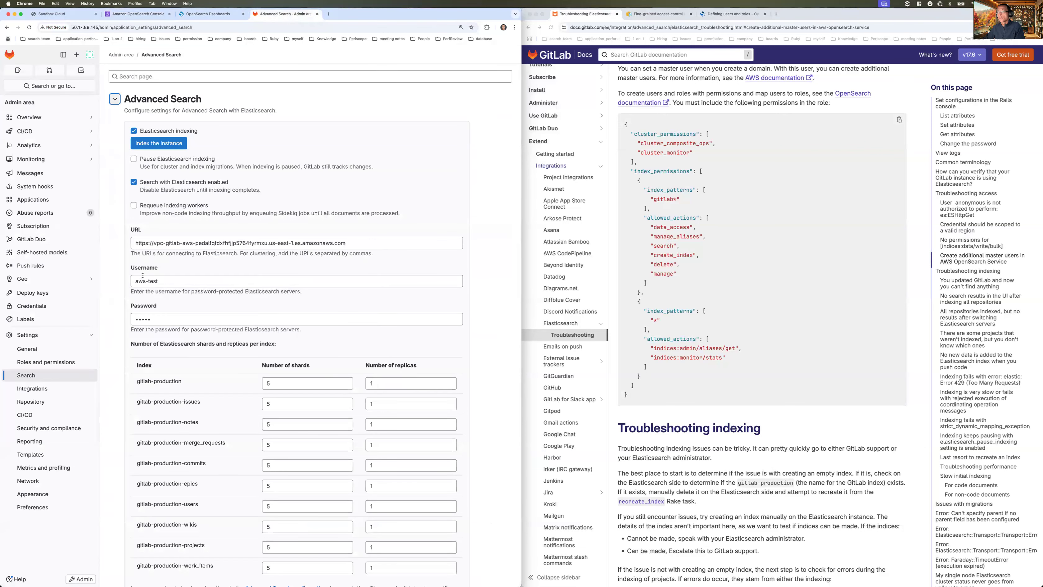
double_click(166, 282)
triple_click(167, 282)
left_click(167, 281)
triple_click(166, 282)
type("my")
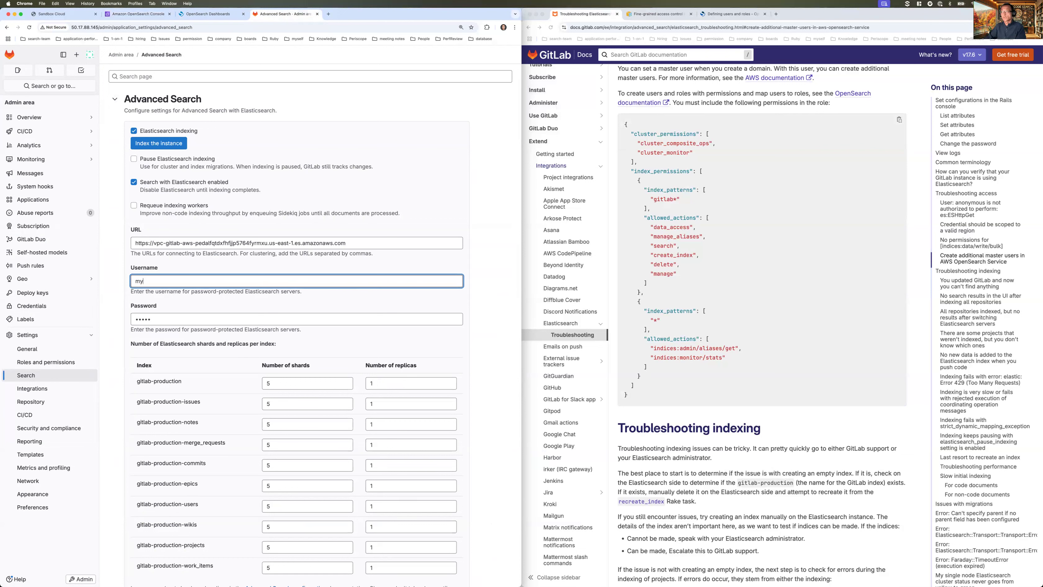
type("-opensearch-user")
key("Tab")
type("p")
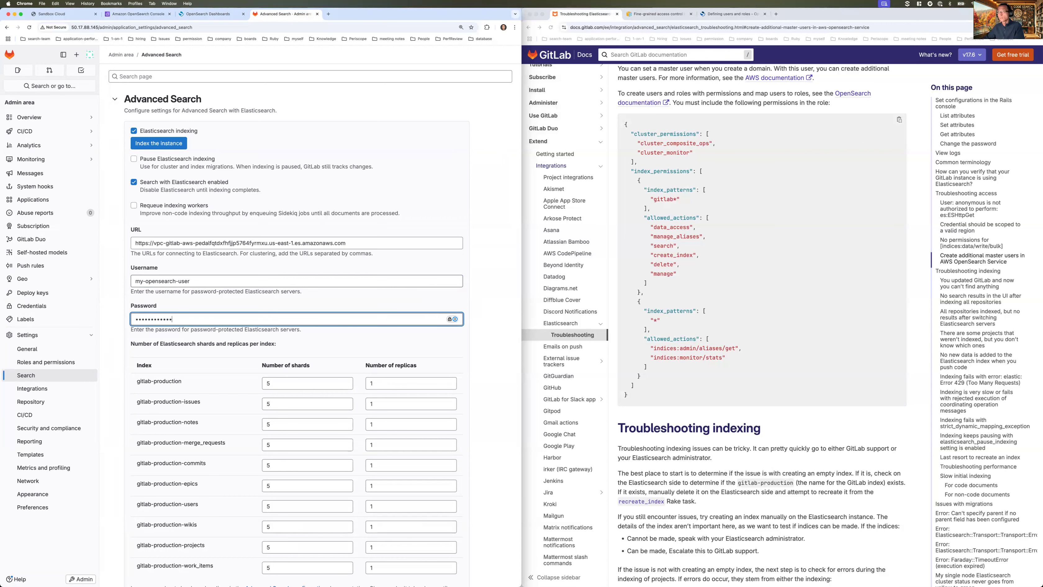
key("Return")
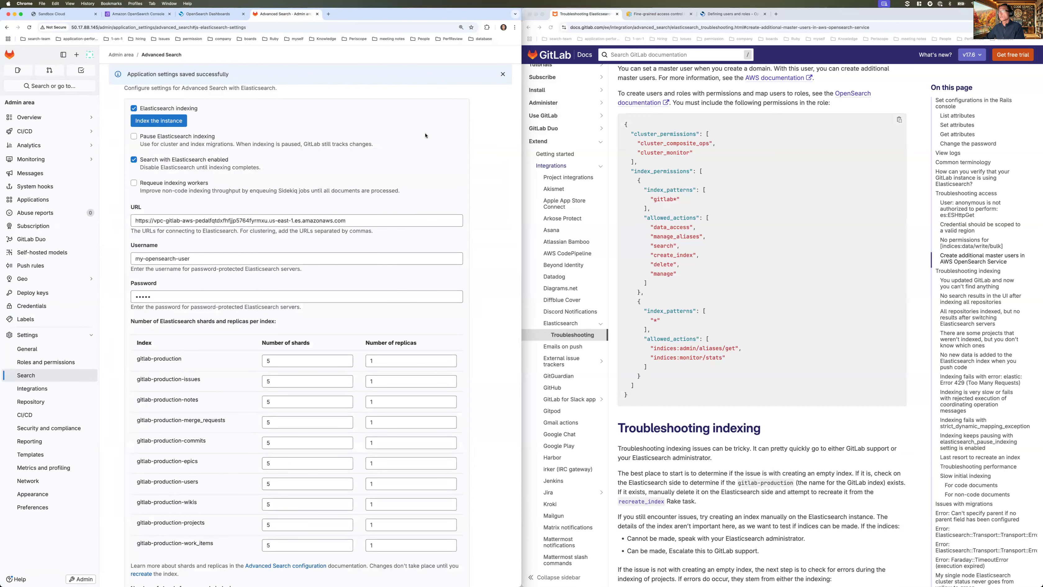
key("slash")
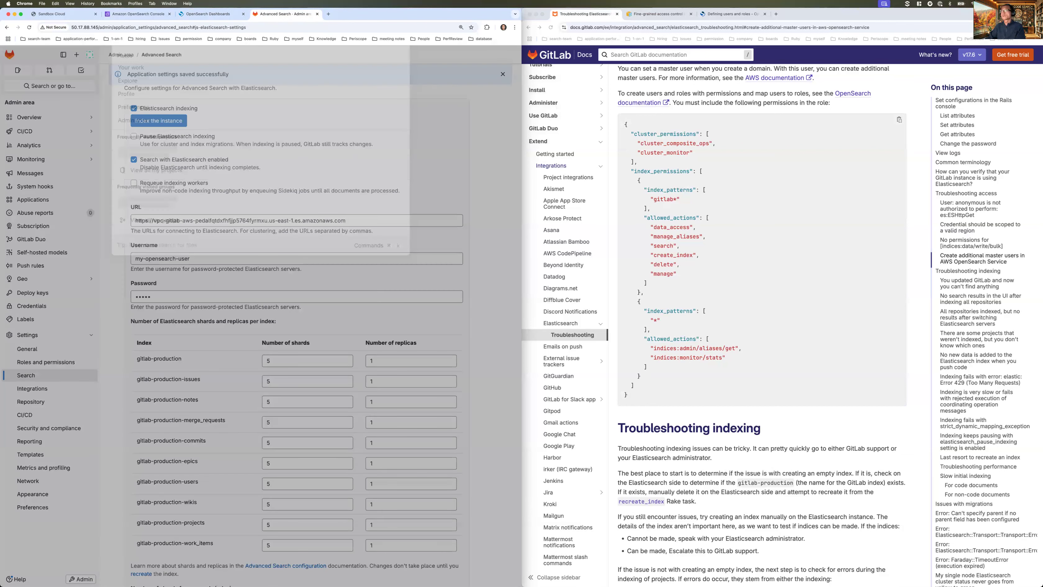
- Search GitLab for 'gitlab' and show the Code results, listing 10000 matches
type("gitlab")
key("Return")
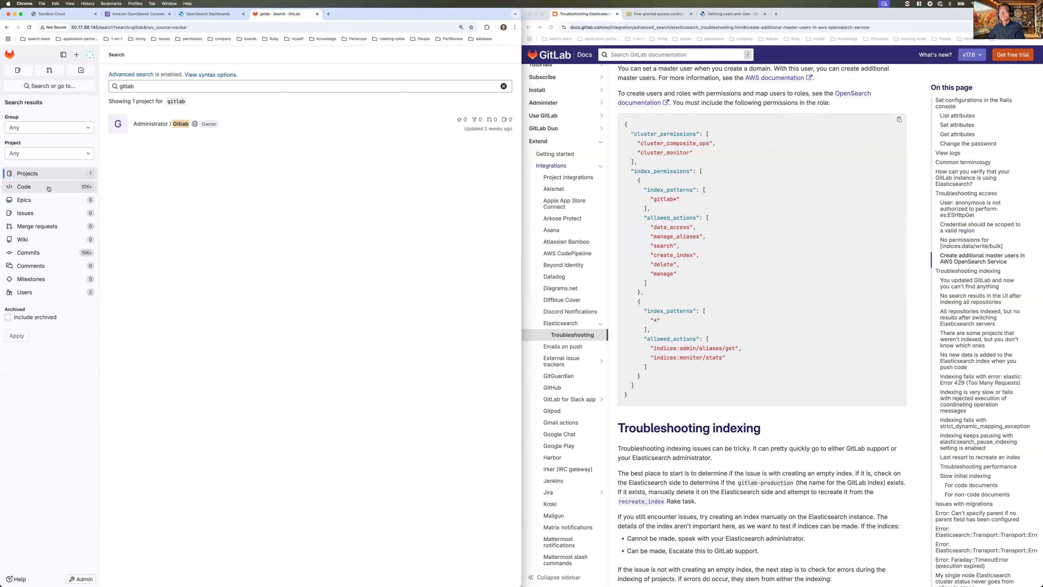
left_click(37, 191)
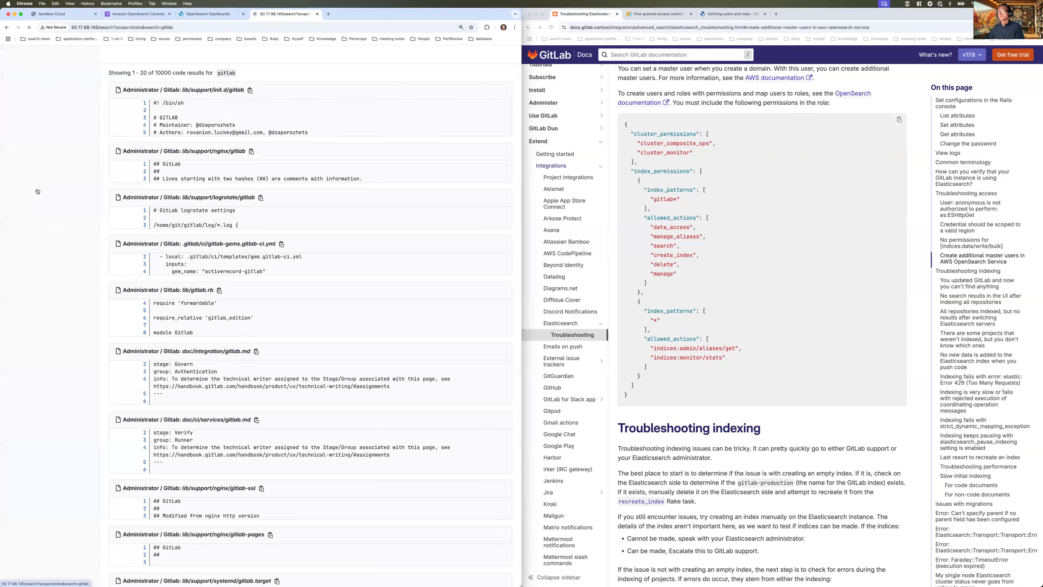